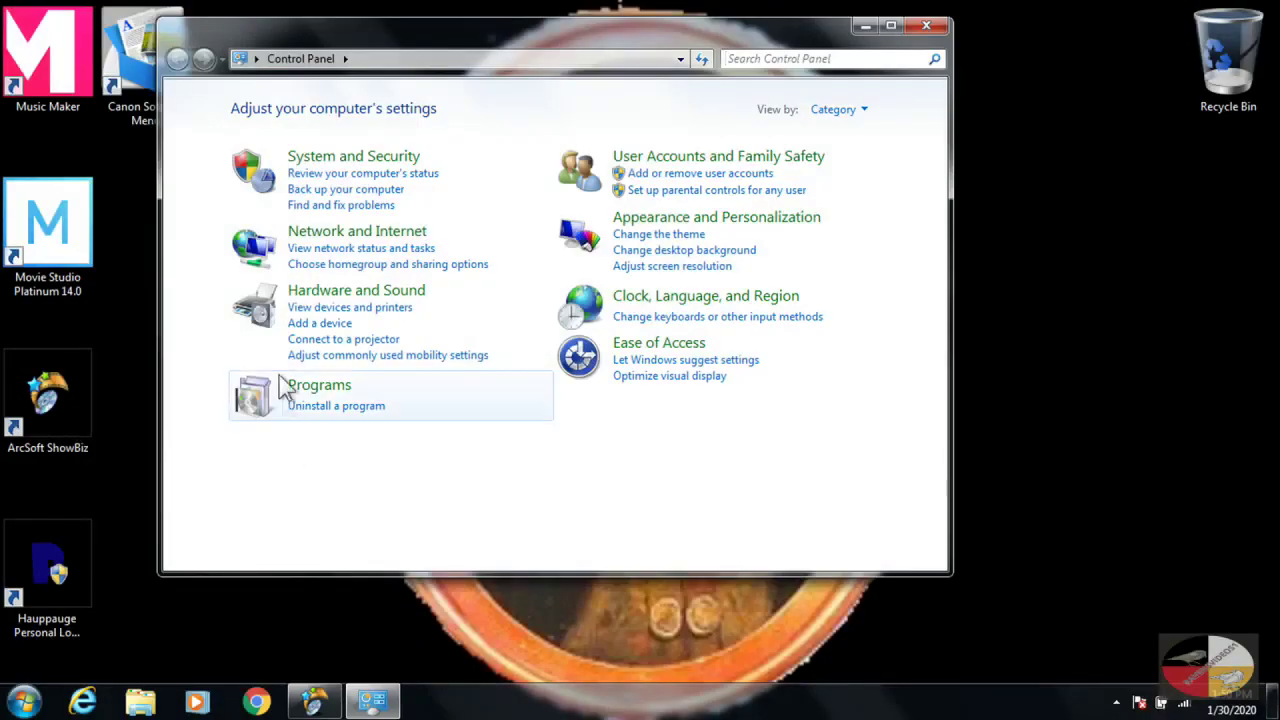
- Open the Sound control panel and the USB AUDIO CODEC Speakers properties
left_click(250, 305)
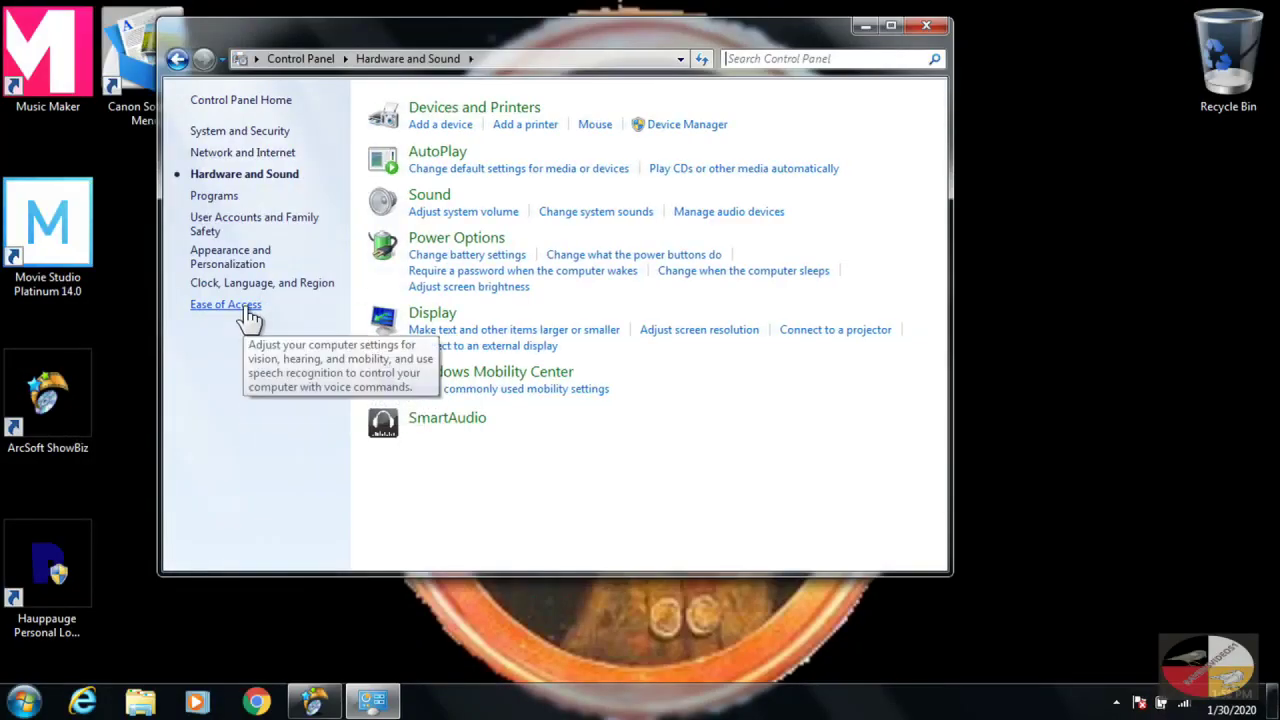
left_click(388, 207)
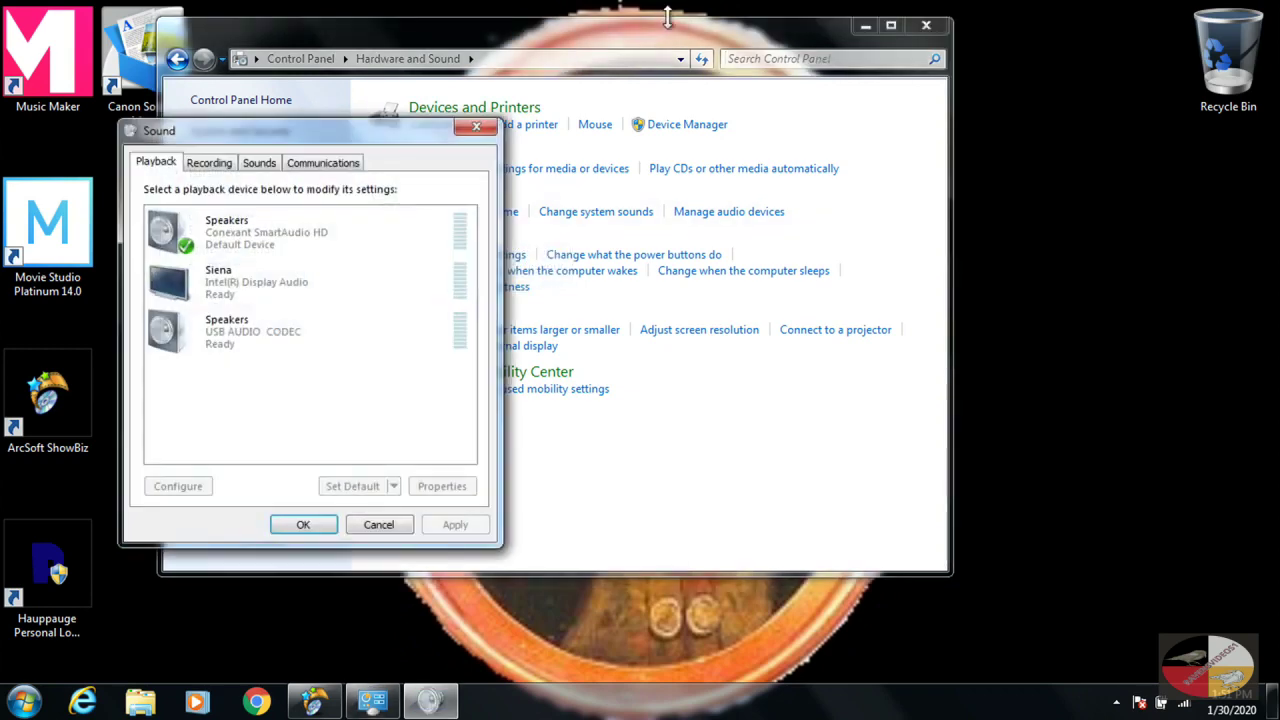
left_click(926, 25)
left_click(390, 303)
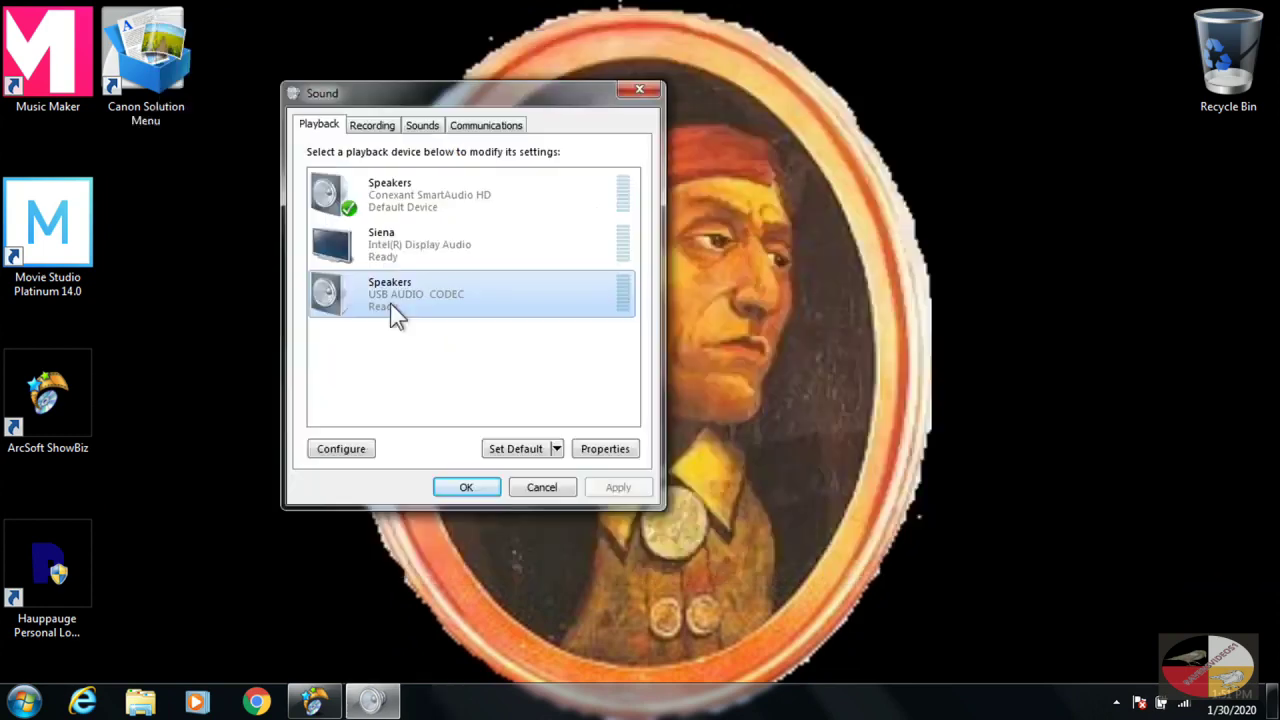
double_click(390, 303)
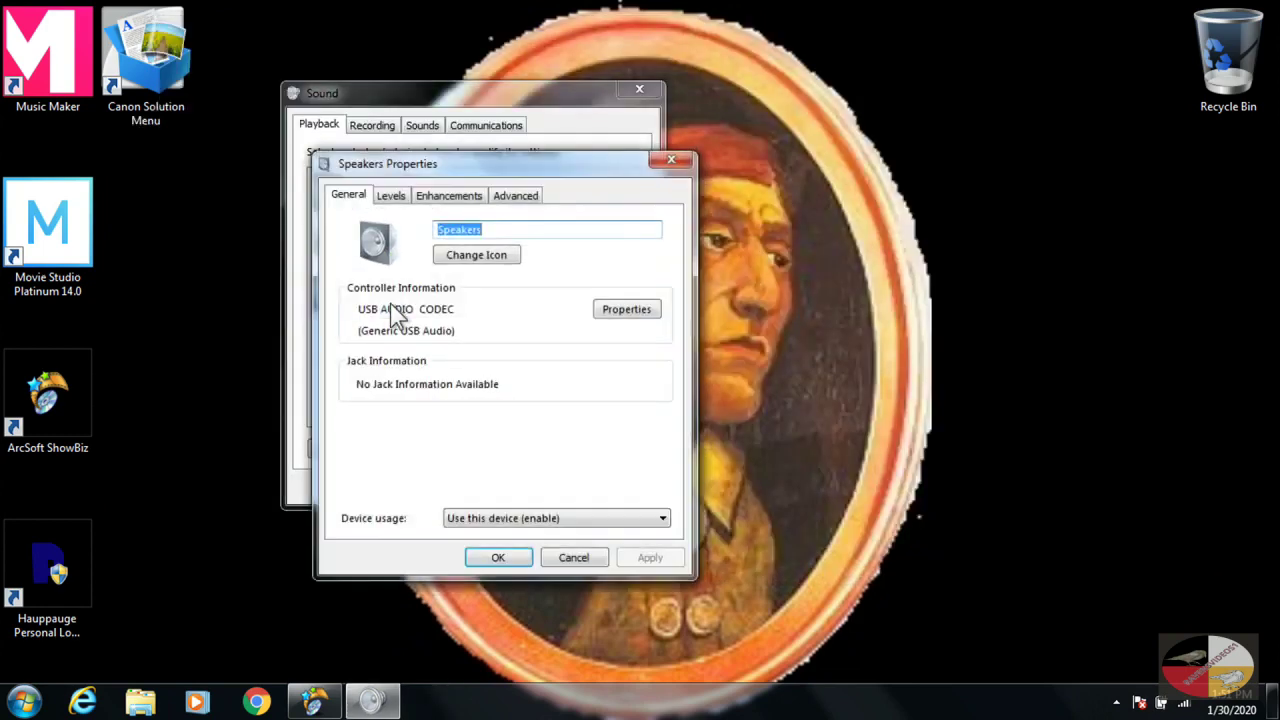
- Turn off exclusive application control for the speakers, keeping 16 bit, 44100 Hz, and apply
left_click(390, 197)
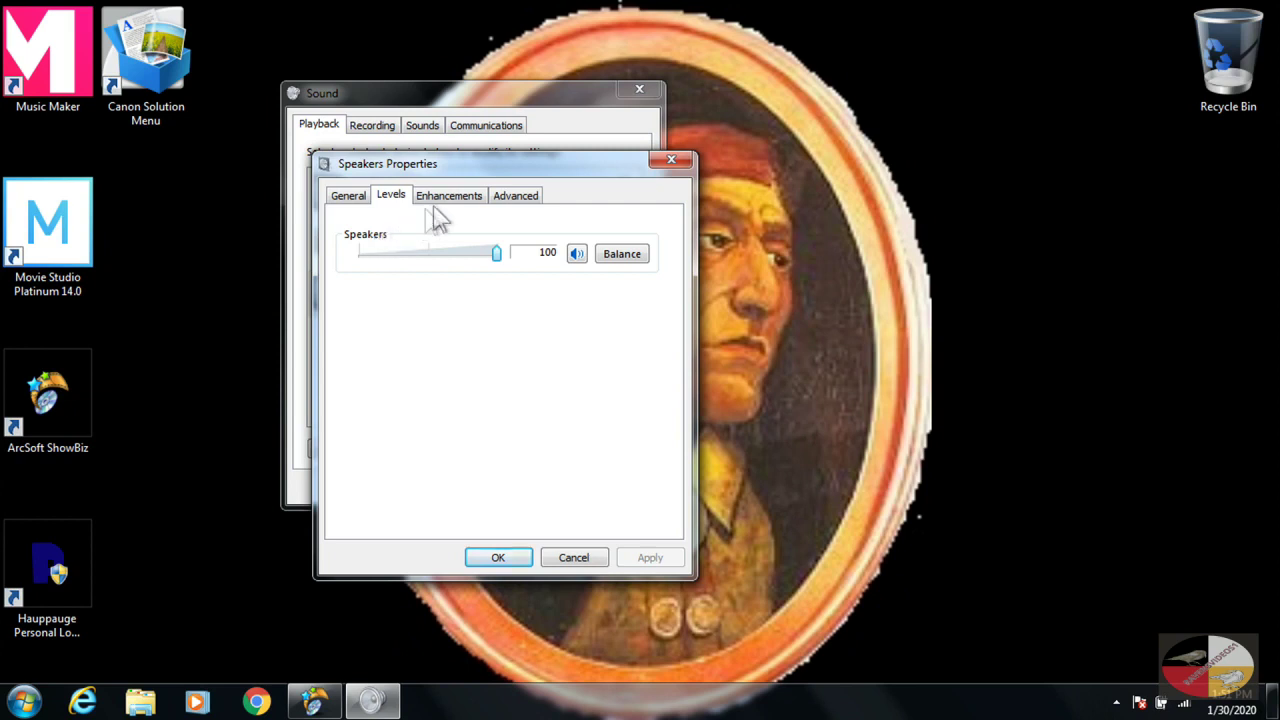
left_click(512, 200)
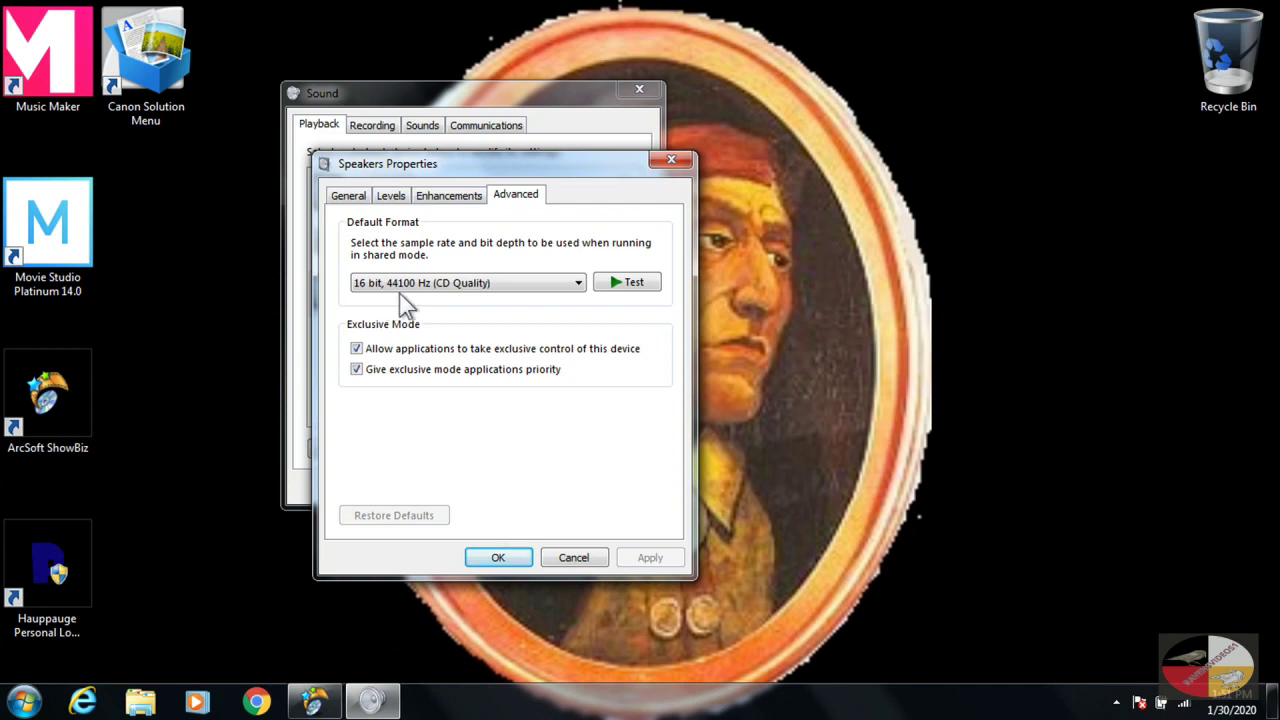
left_click(358, 348)
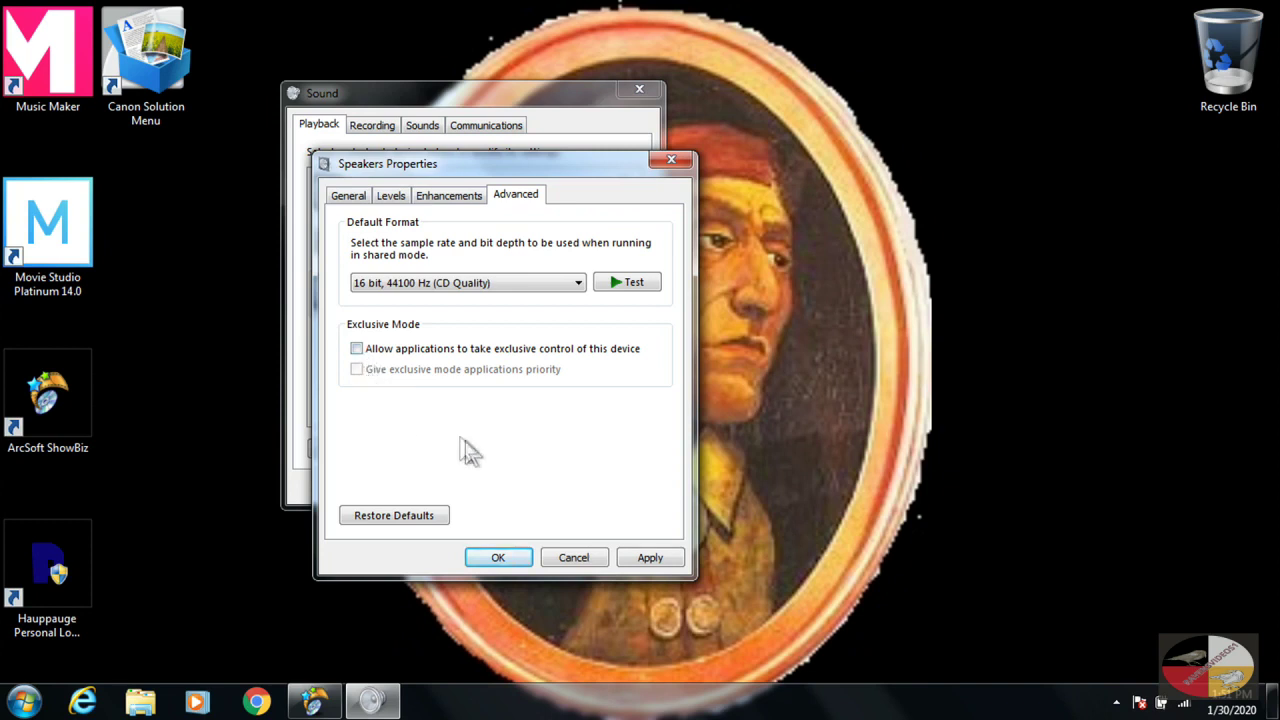
left_click(644, 560)
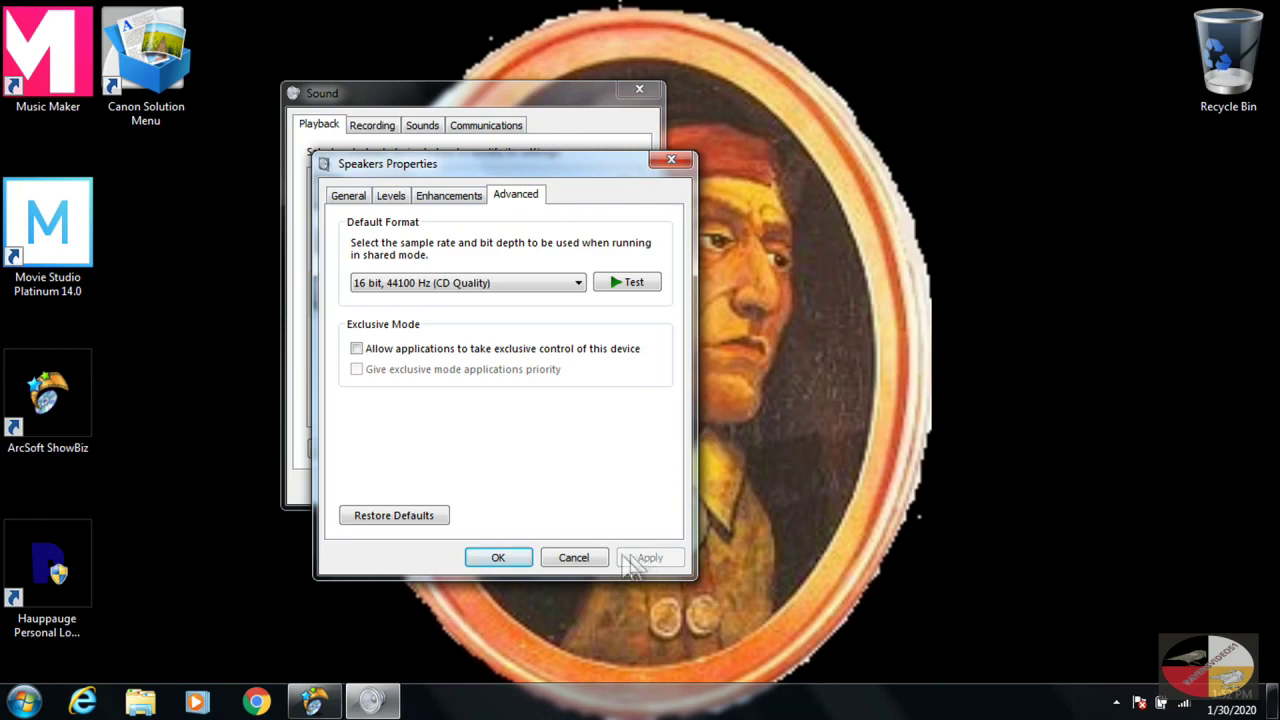
- Confirm the speaker settings and open the Line (USB AUDIO CODEC) recording device properties
left_click(505, 562)
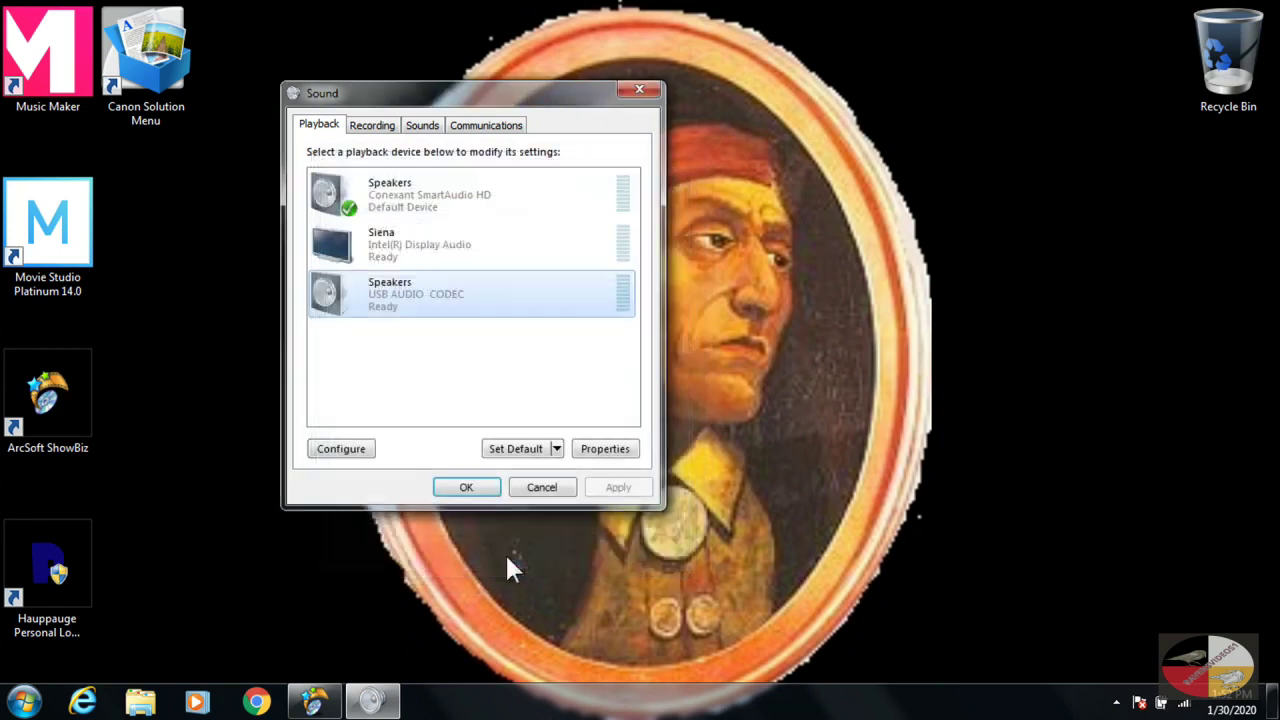
left_click(372, 125)
double_click(380, 246)
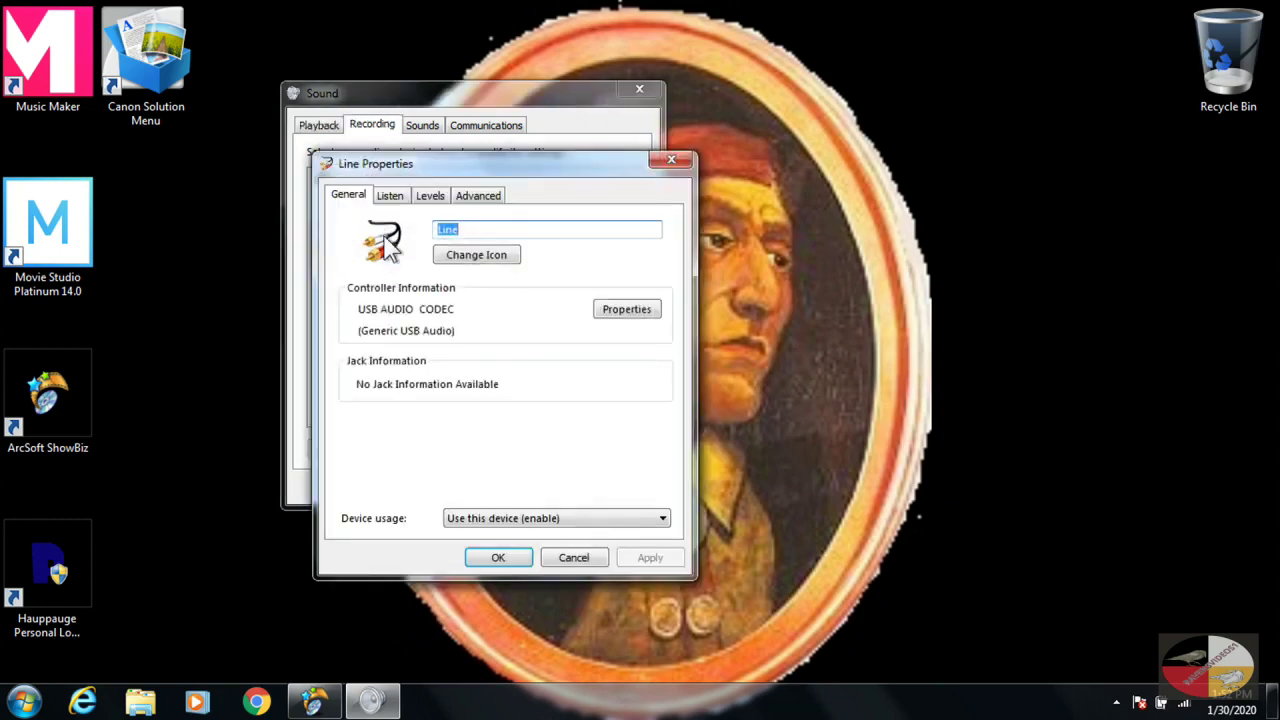
- Disable 'Allow applications to take exclusive control' for the Line input, apply and confirm
left_click(430, 196)
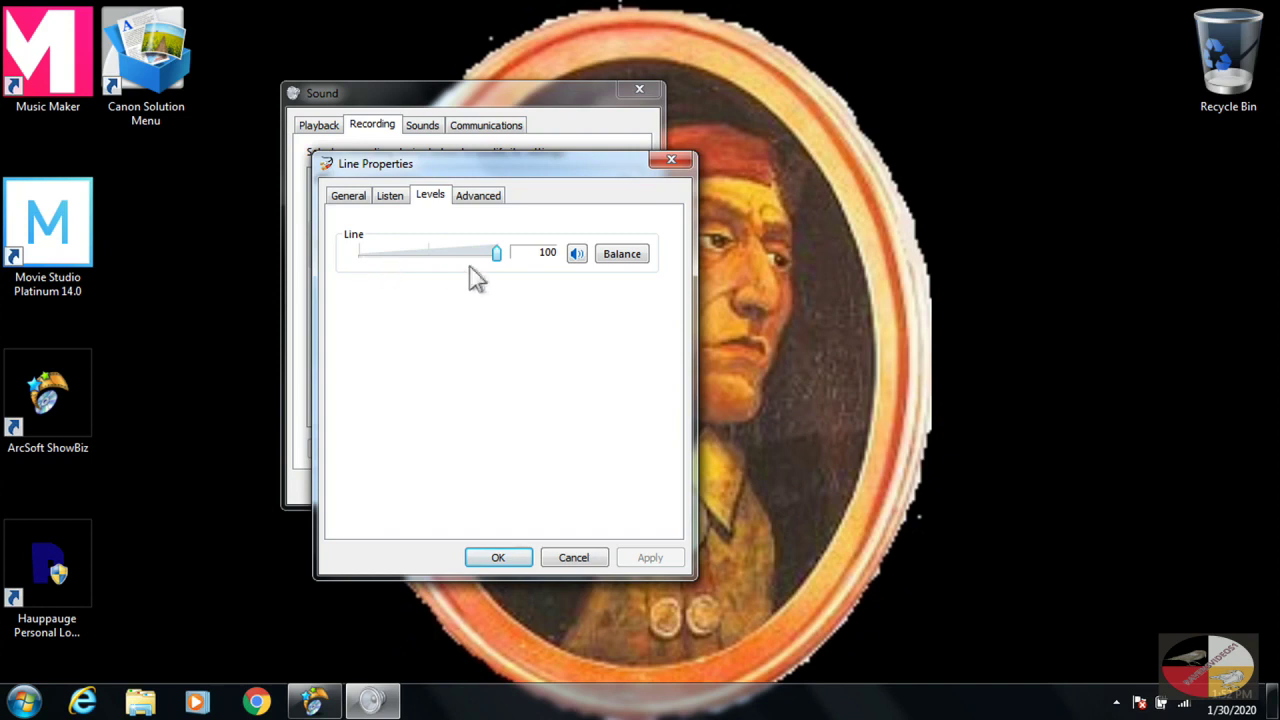
left_click(478, 200)
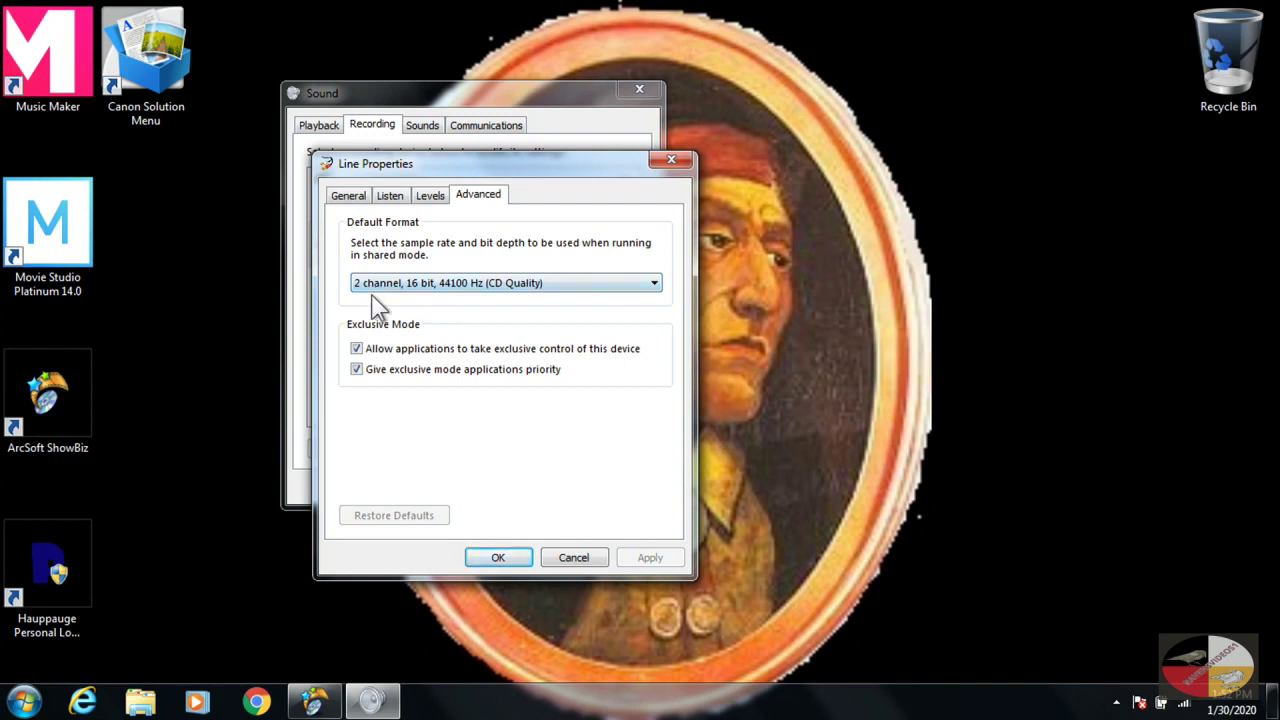
left_click(358, 349)
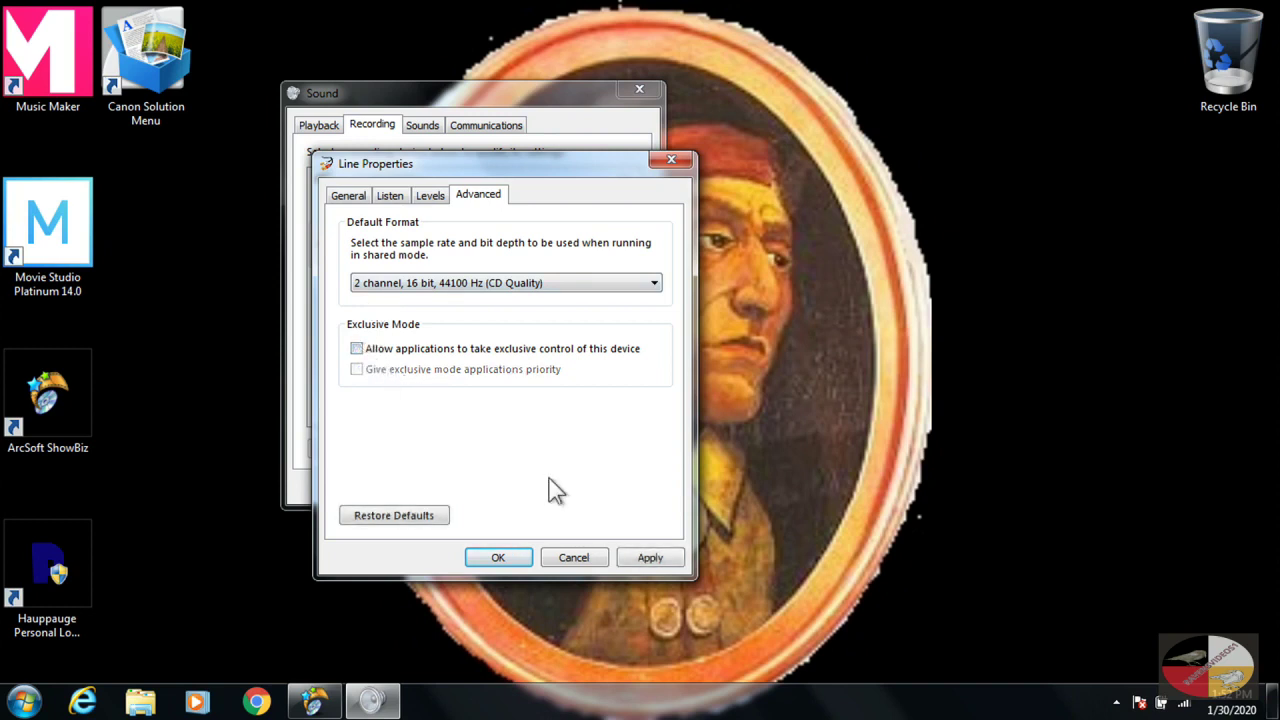
left_click(630, 556)
left_click(506, 559)
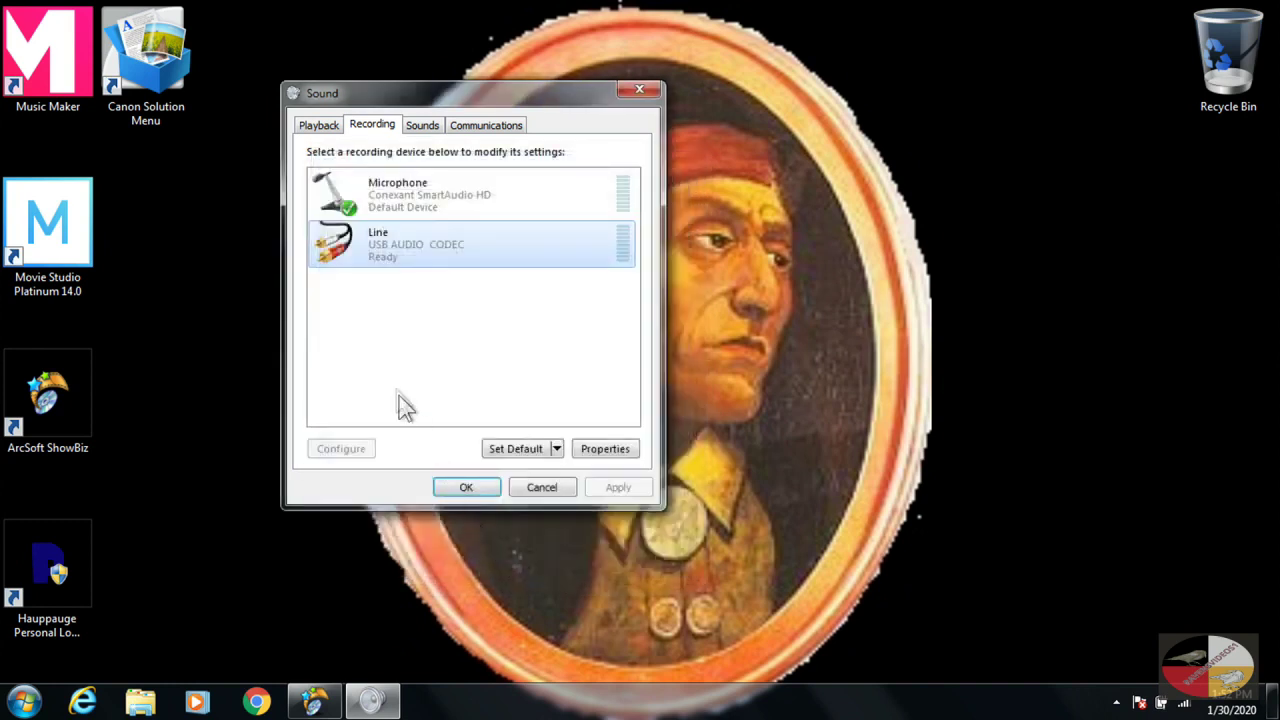
- Set the USB AUDIO CODEC Line as default communications device and default recording device
right_click(368, 252)
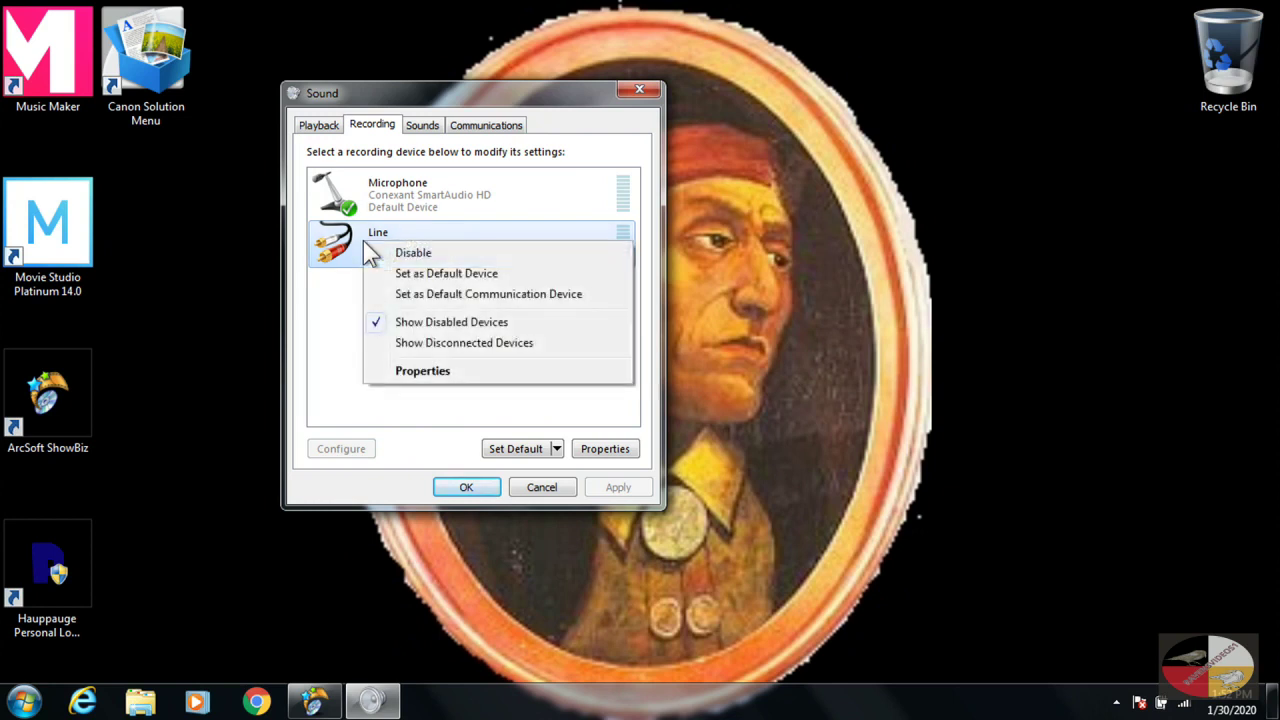
left_click(408, 296)
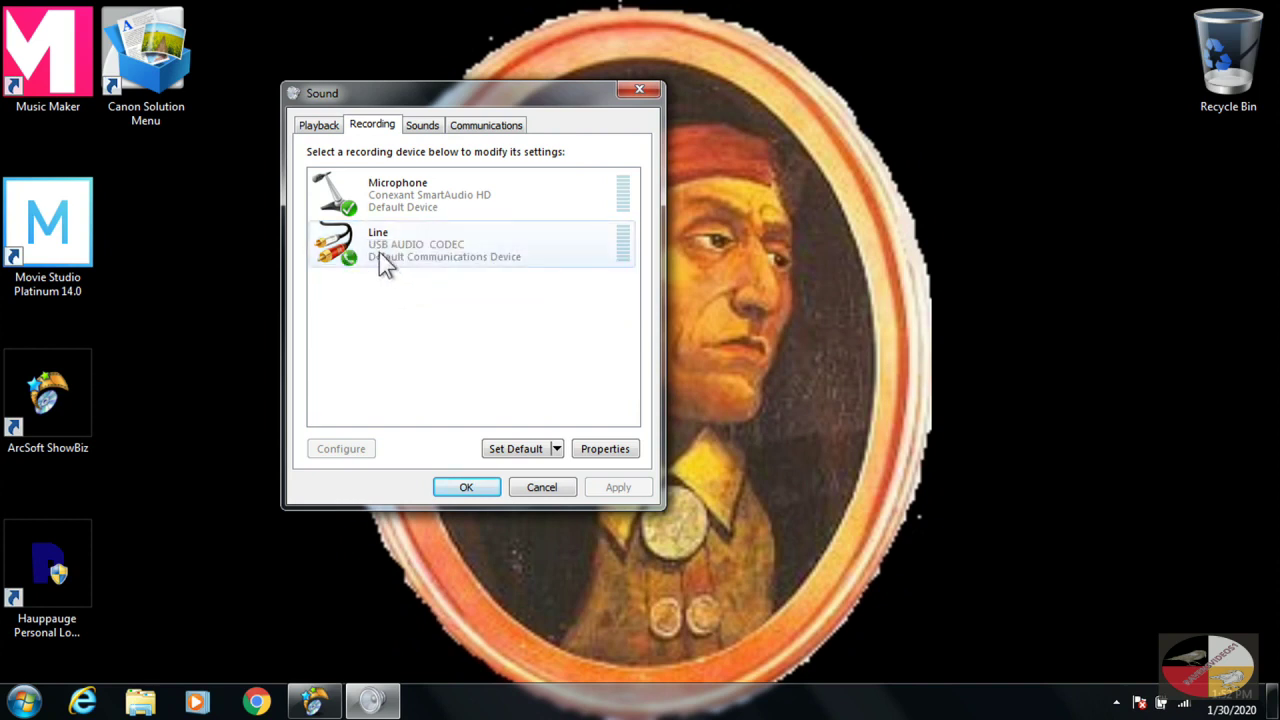
right_click(385, 262)
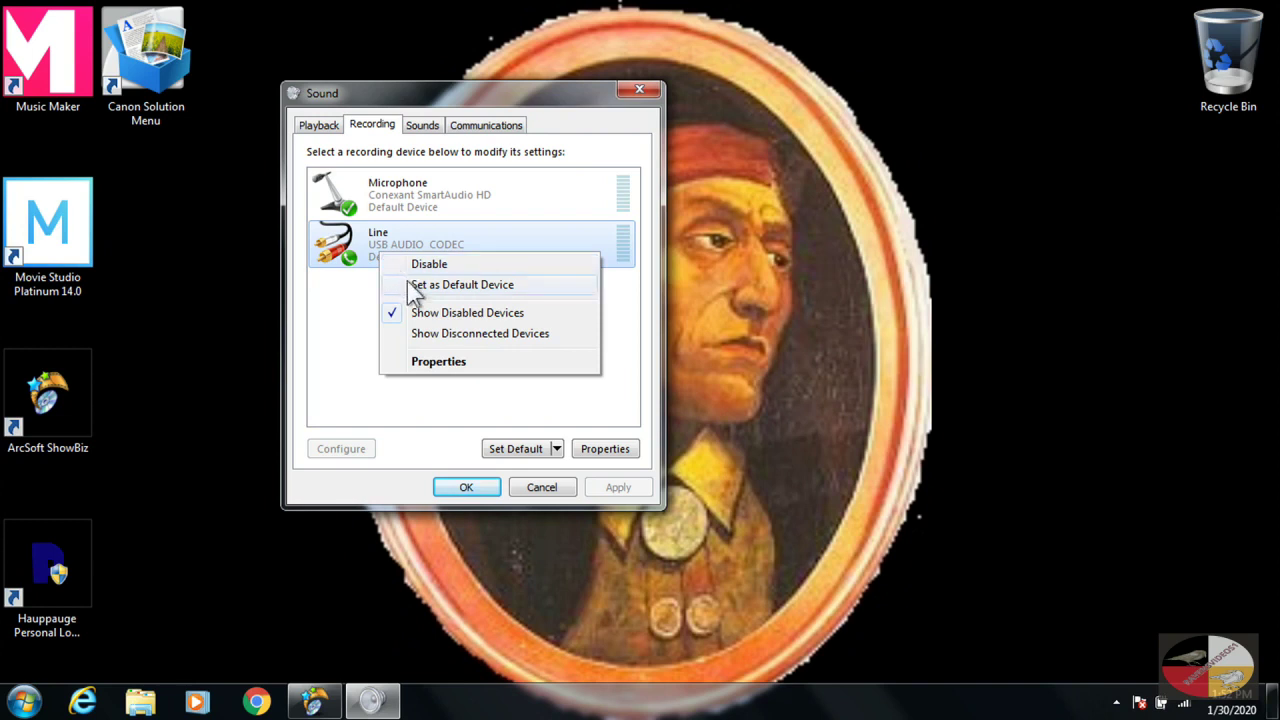
left_click(407, 283)
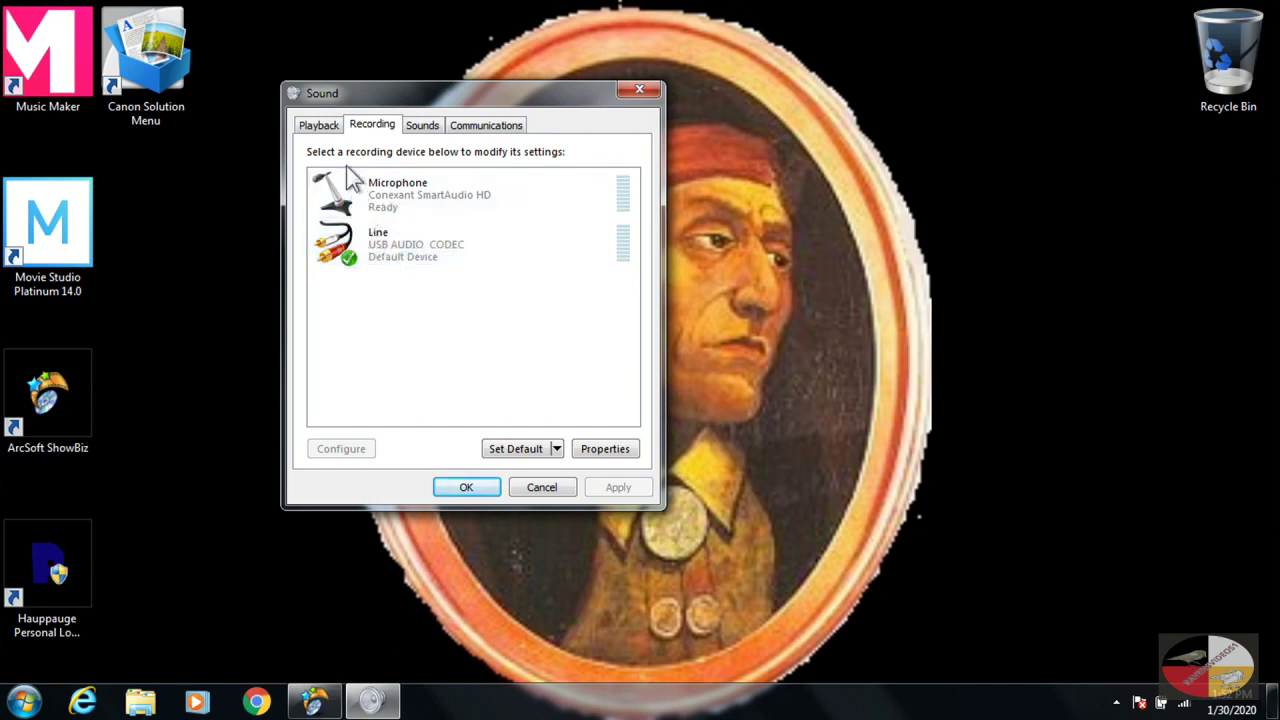
- Set the USB AUDIO CODEC Speakers as the default communications playback device
left_click(325, 129)
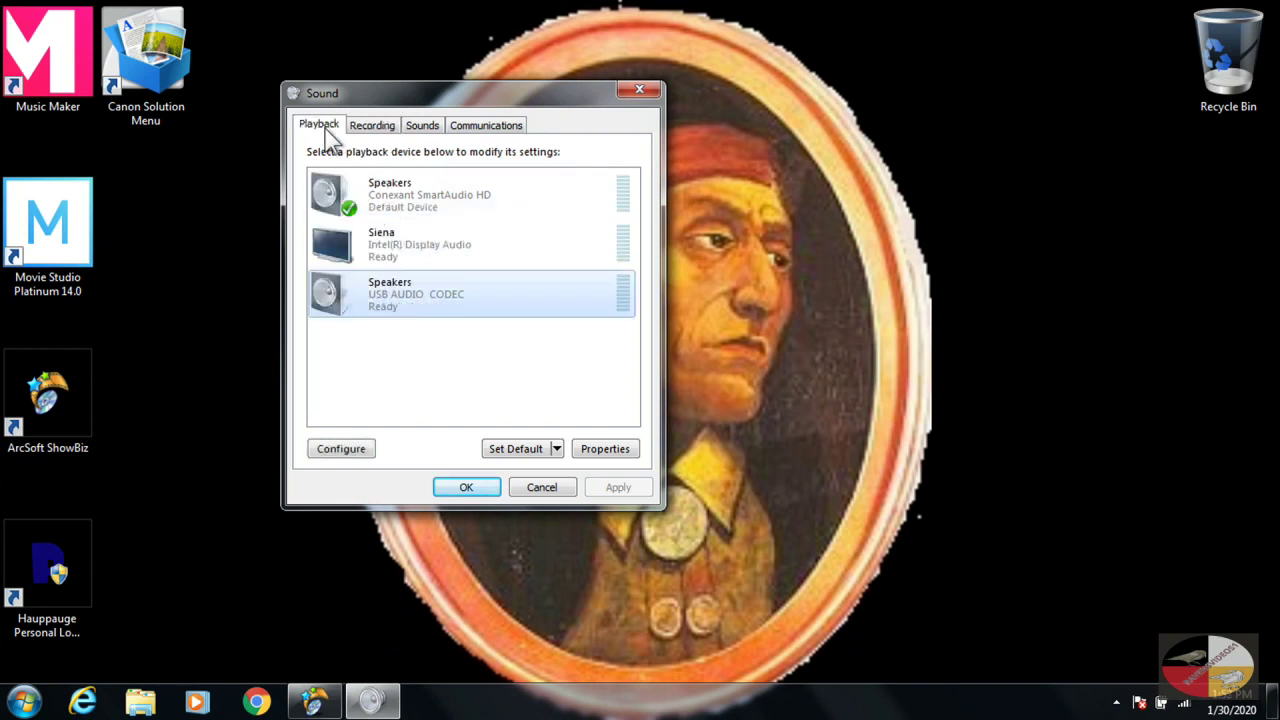
right_click(382, 286)
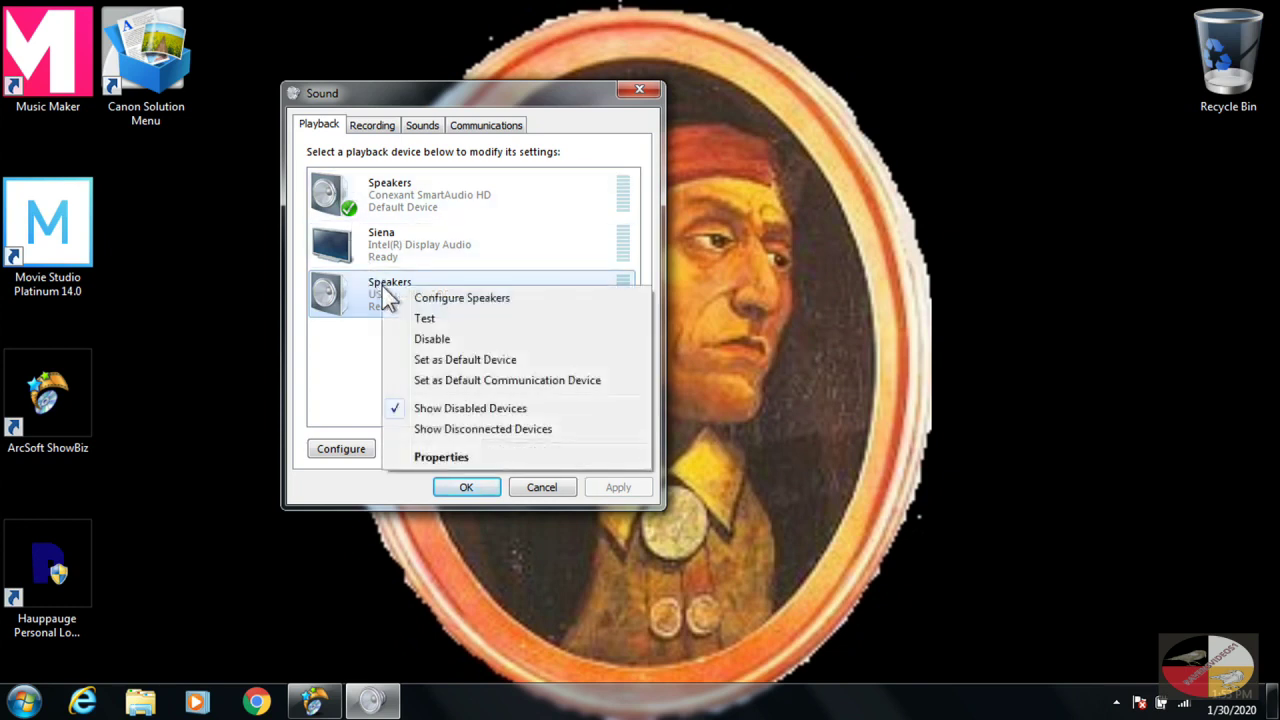
left_click(413, 384)
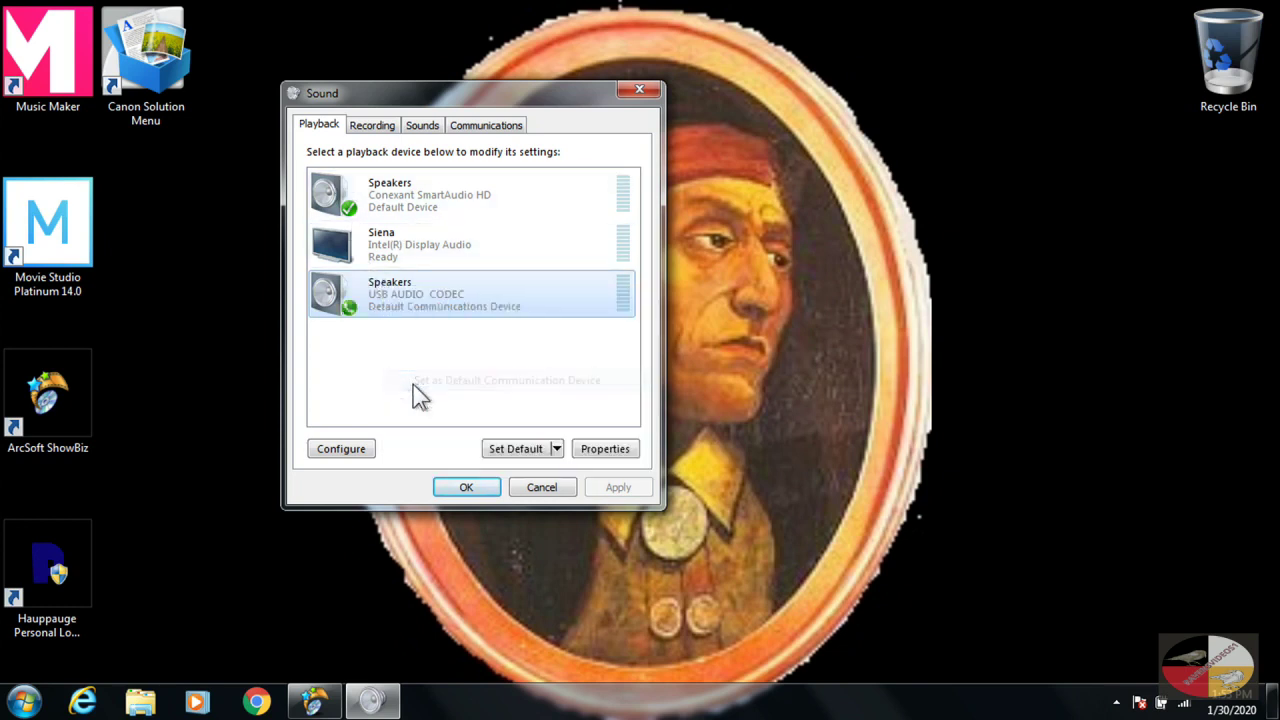
right_click(376, 316)
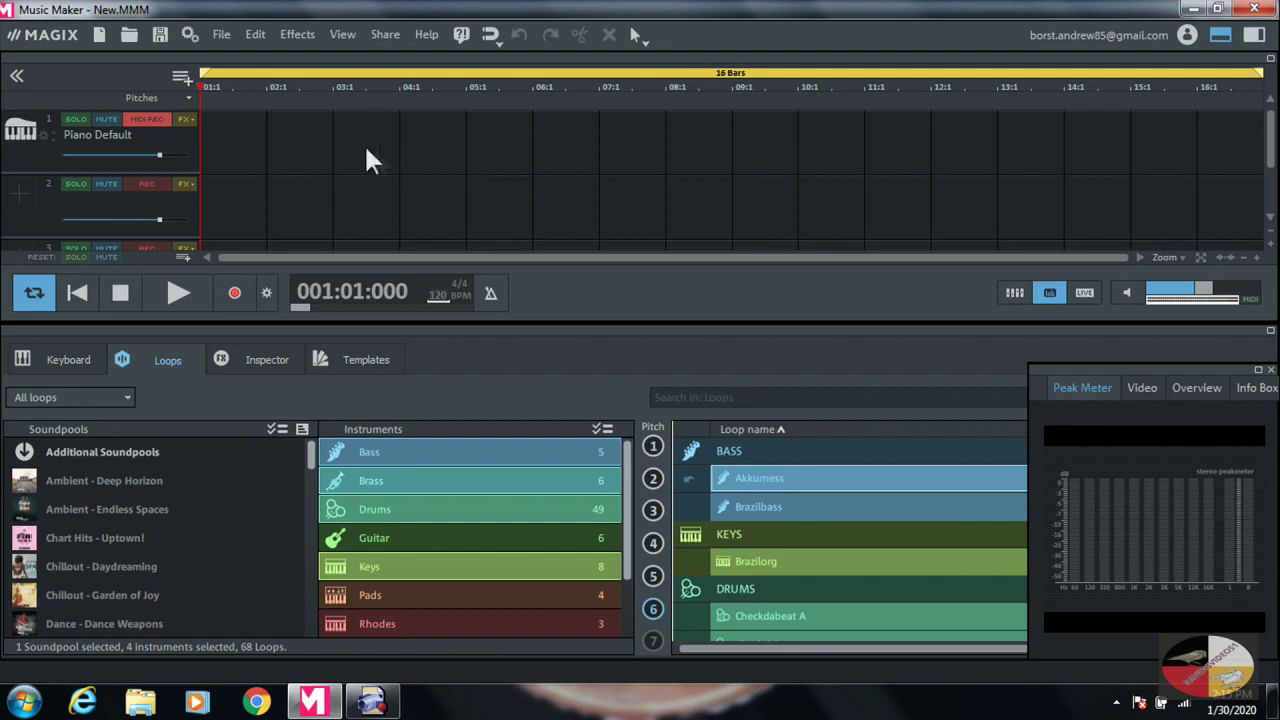
- View the Magix Low Latency 2016 driver's advanced settings under Program settings > Audio/MIDI
left_click(189, 34)
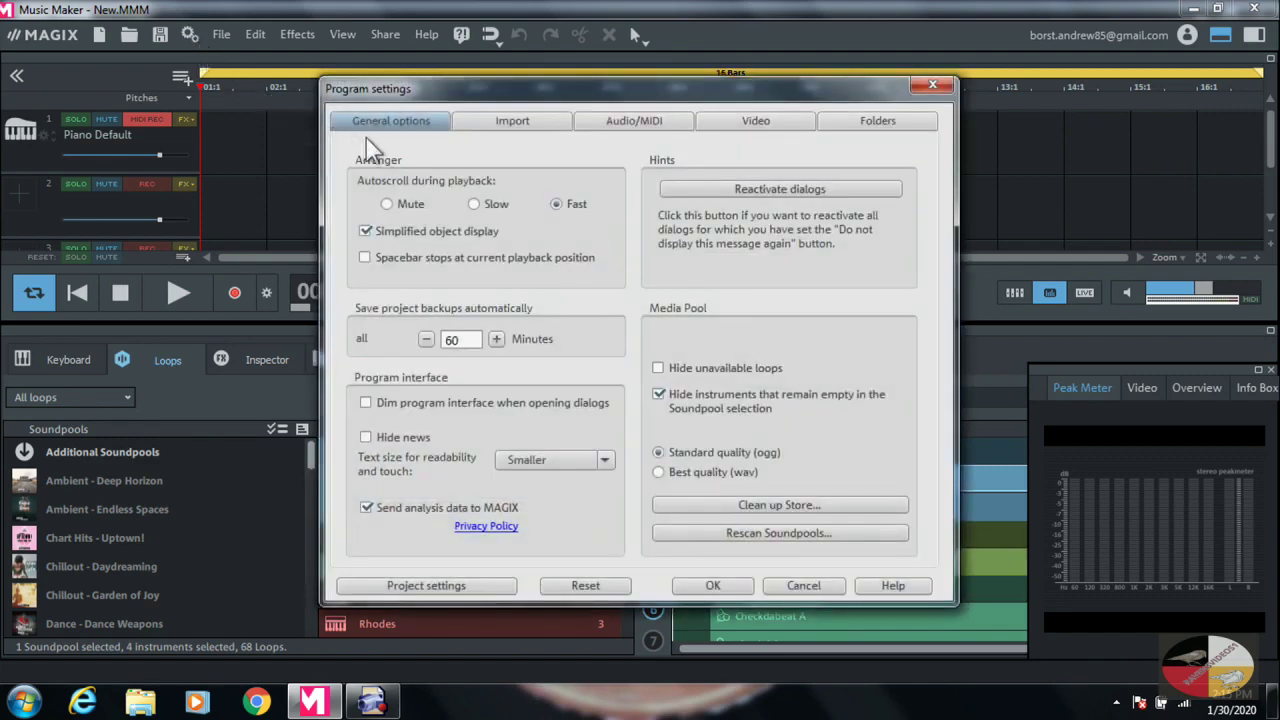
left_click(614, 124)
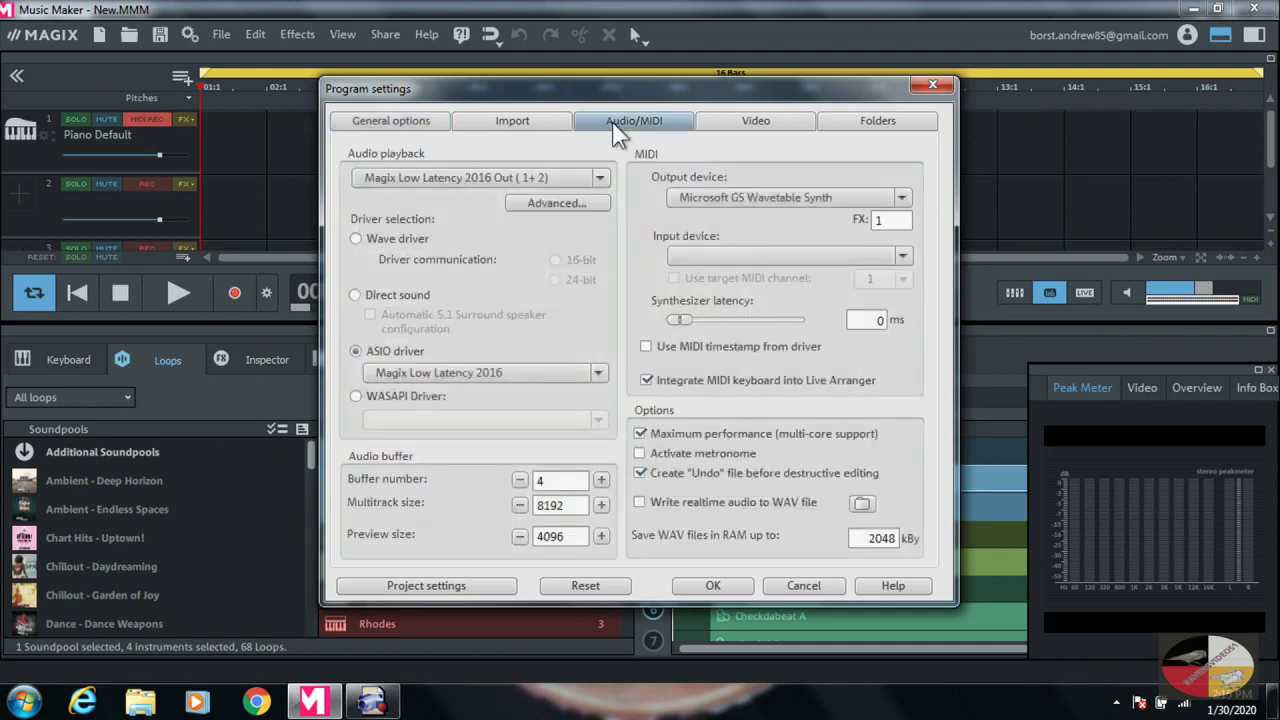
left_click(551, 205)
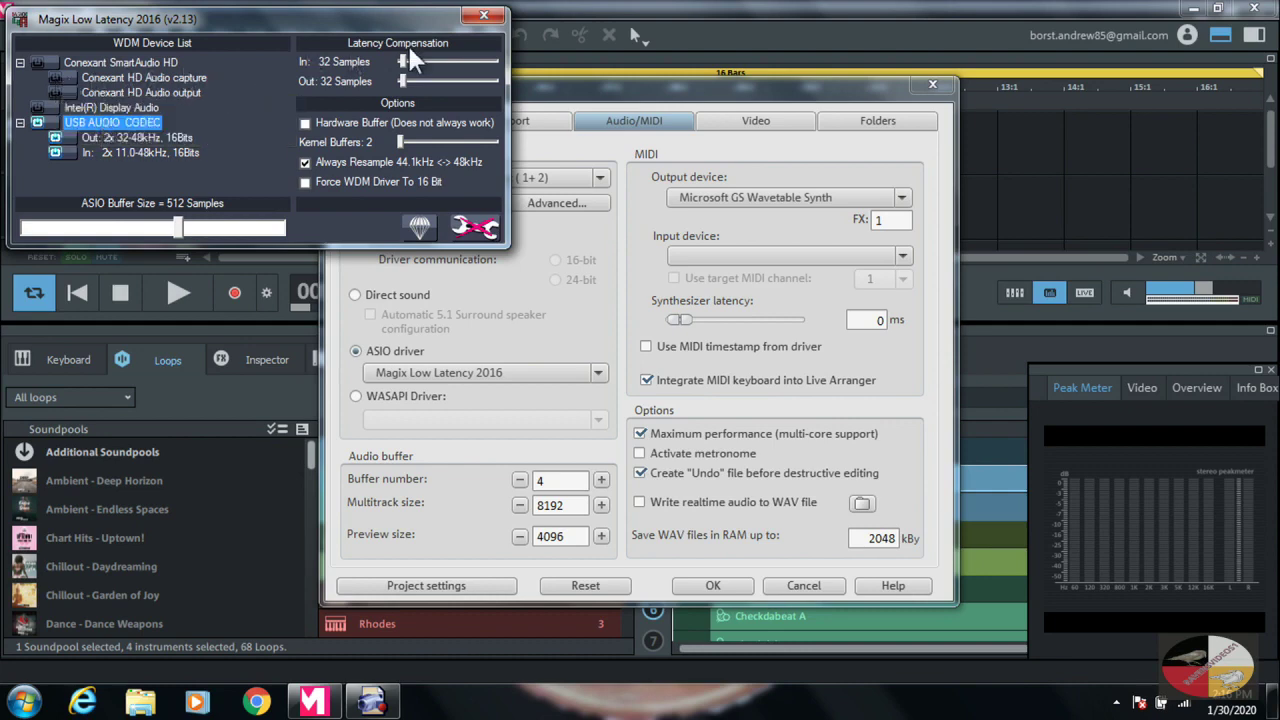
left_click(484, 16)
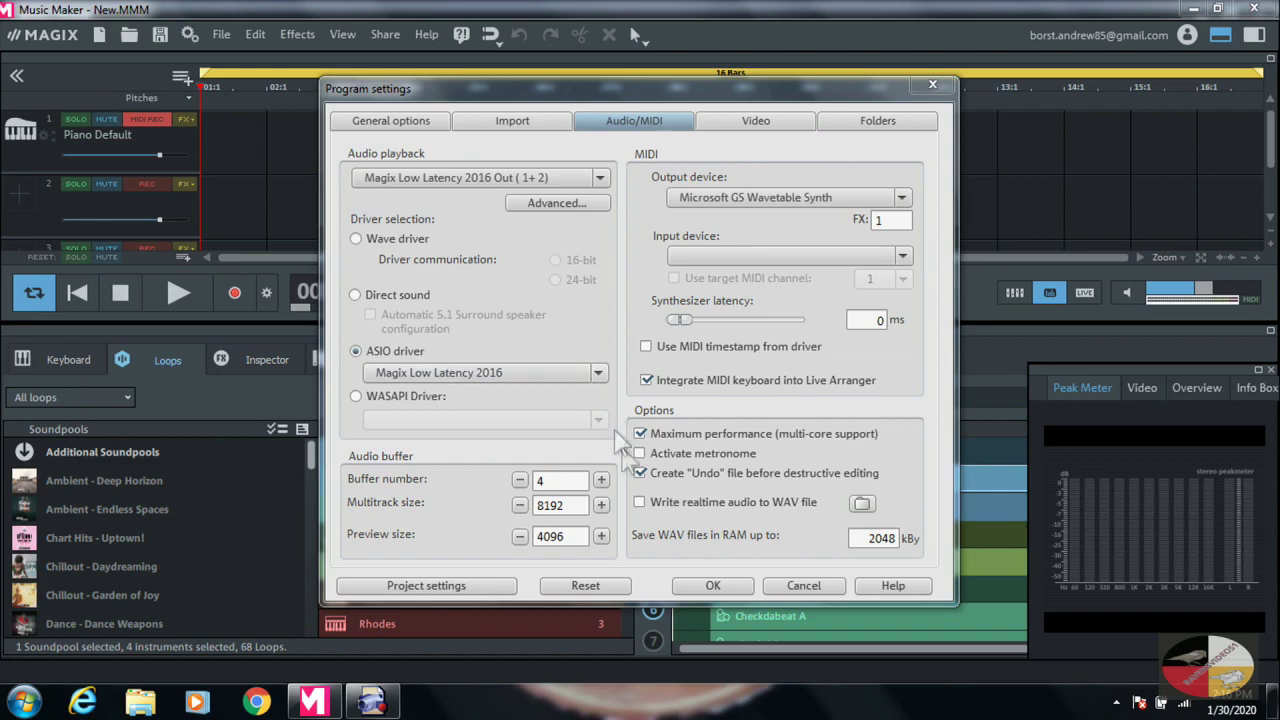
- Check that USB AUDIO CODEC appears in the driver's device list, then close settings
left_click(703, 585)
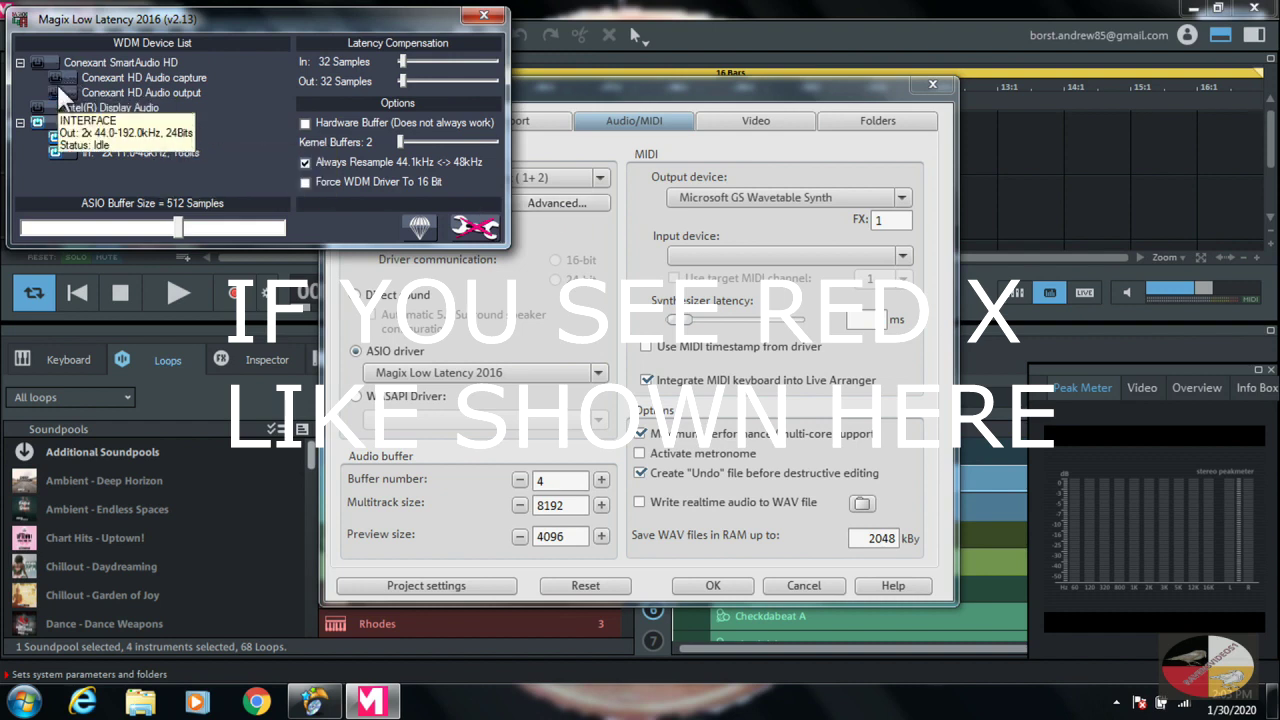
left_click(112, 122)
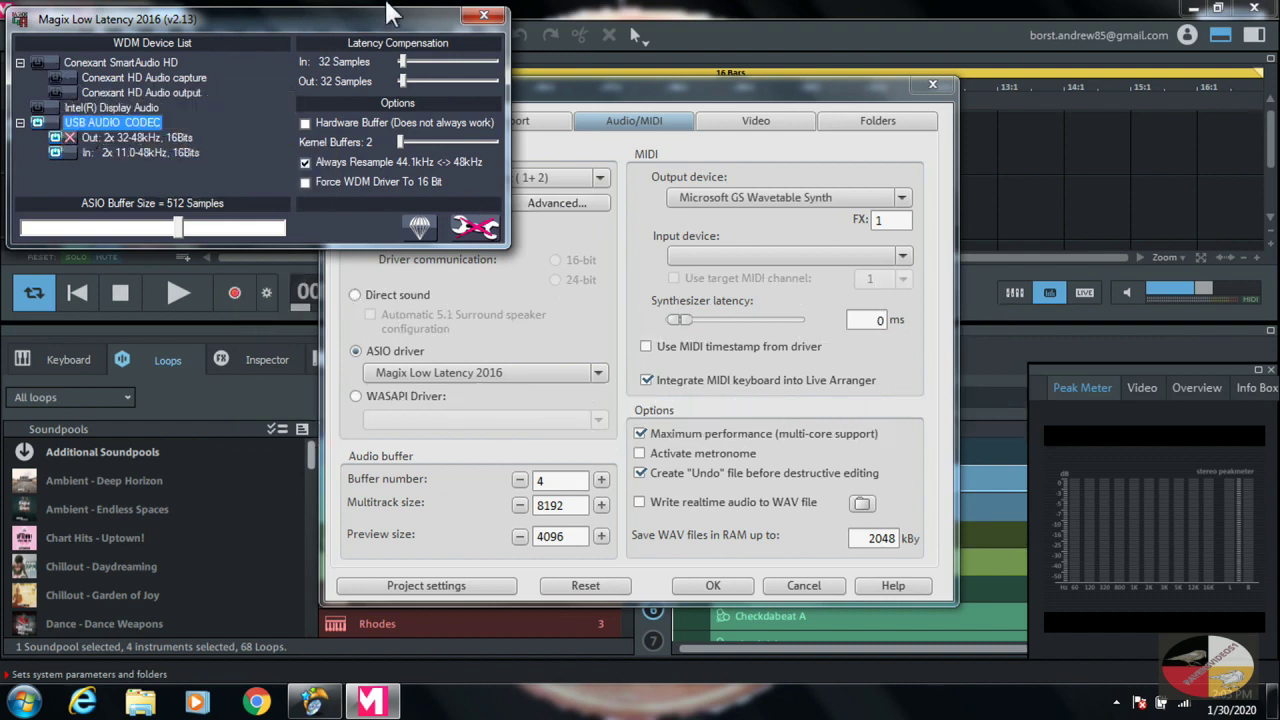
left_click(484, 18)
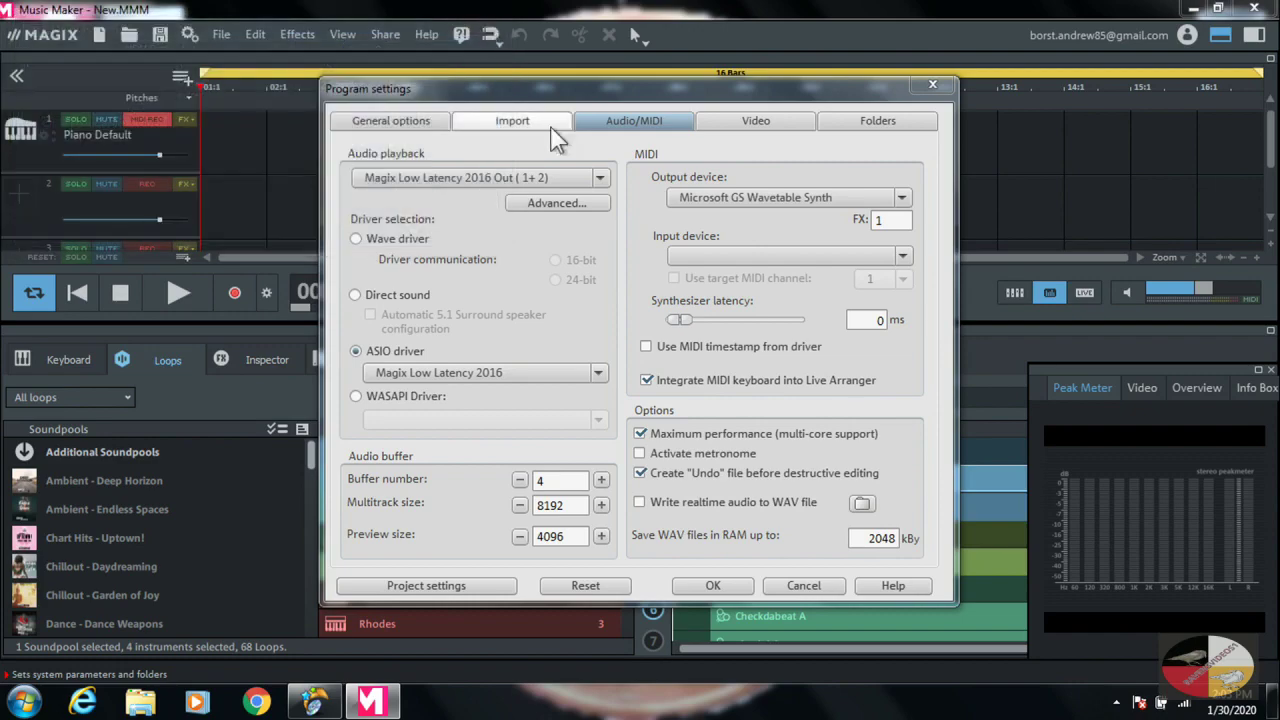
left_click(933, 86)
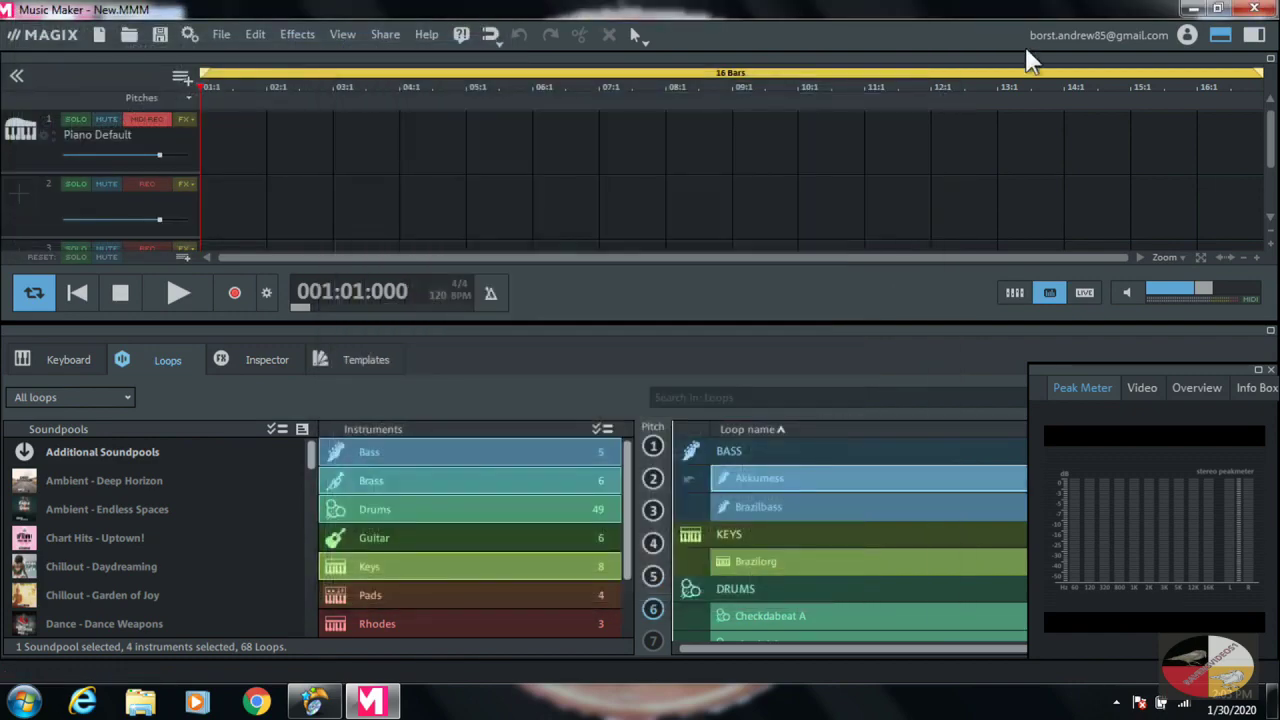
- Close Music Maker and disable exclusive application control for the Line (USB AUDIO CODEC) input, applying it
left_click(1254, 8)
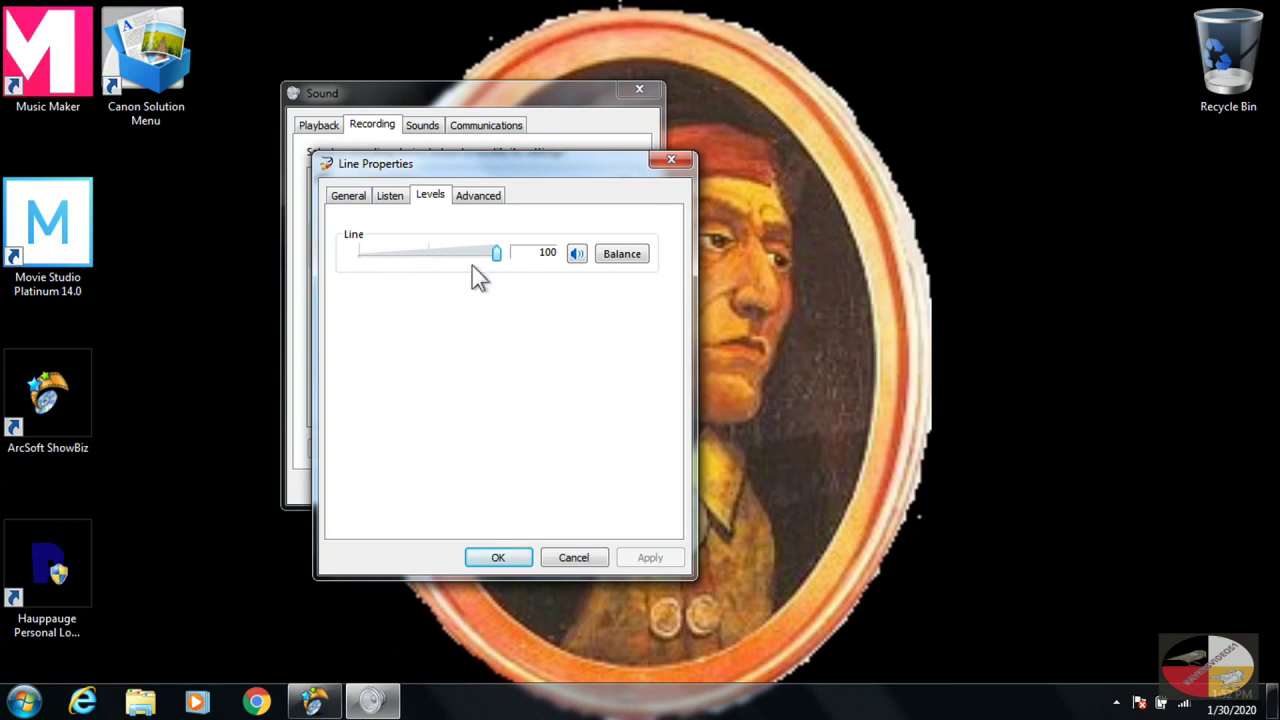
left_click(479, 203)
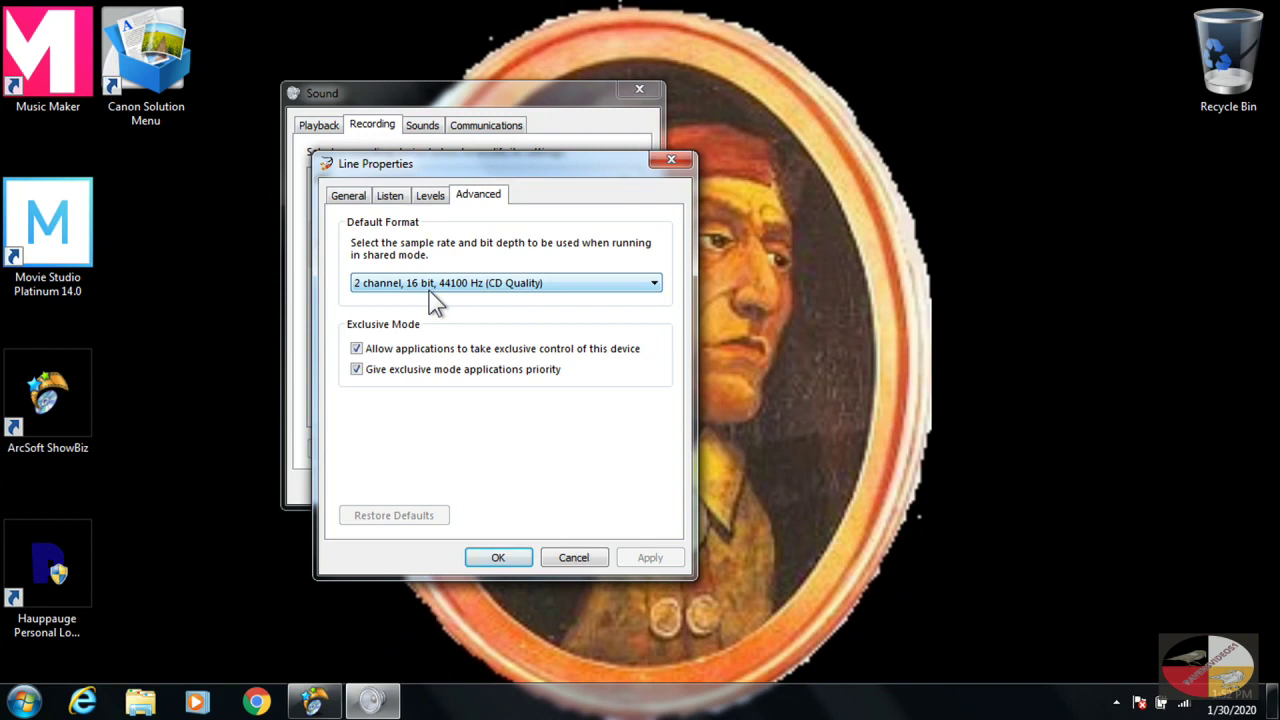
left_click(358, 349)
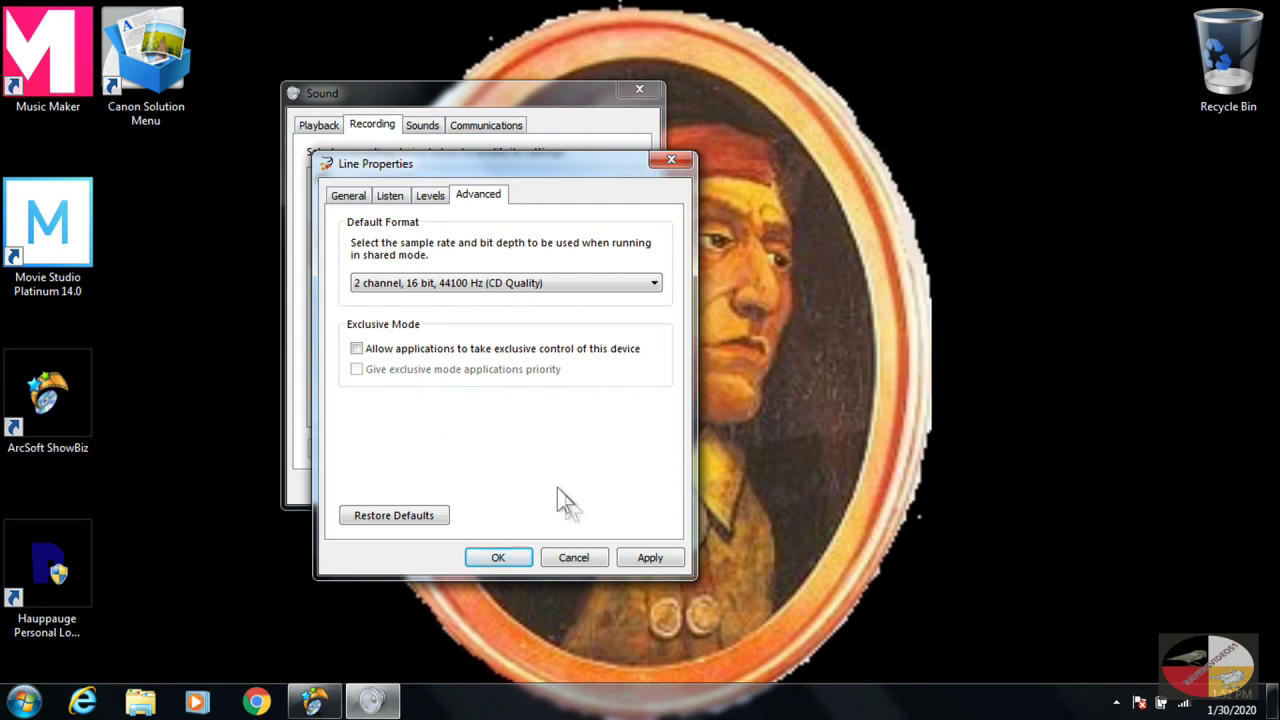
left_click(635, 562)
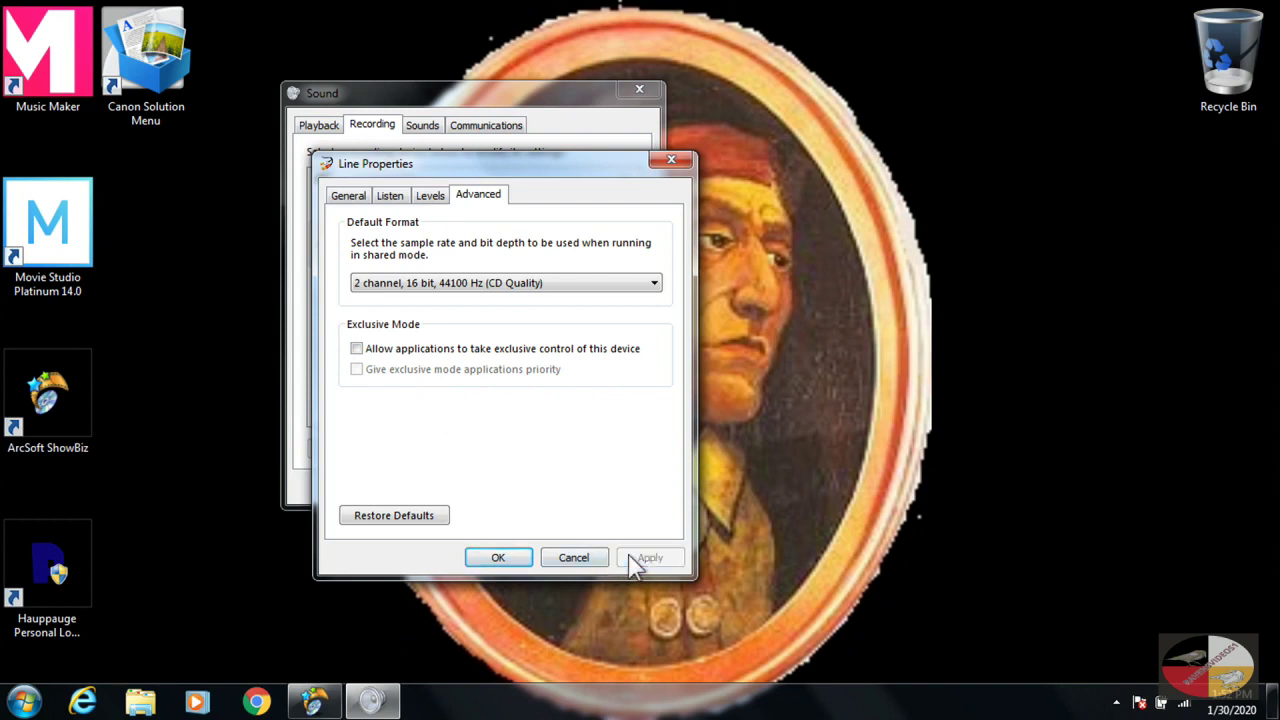
left_click(503, 561)
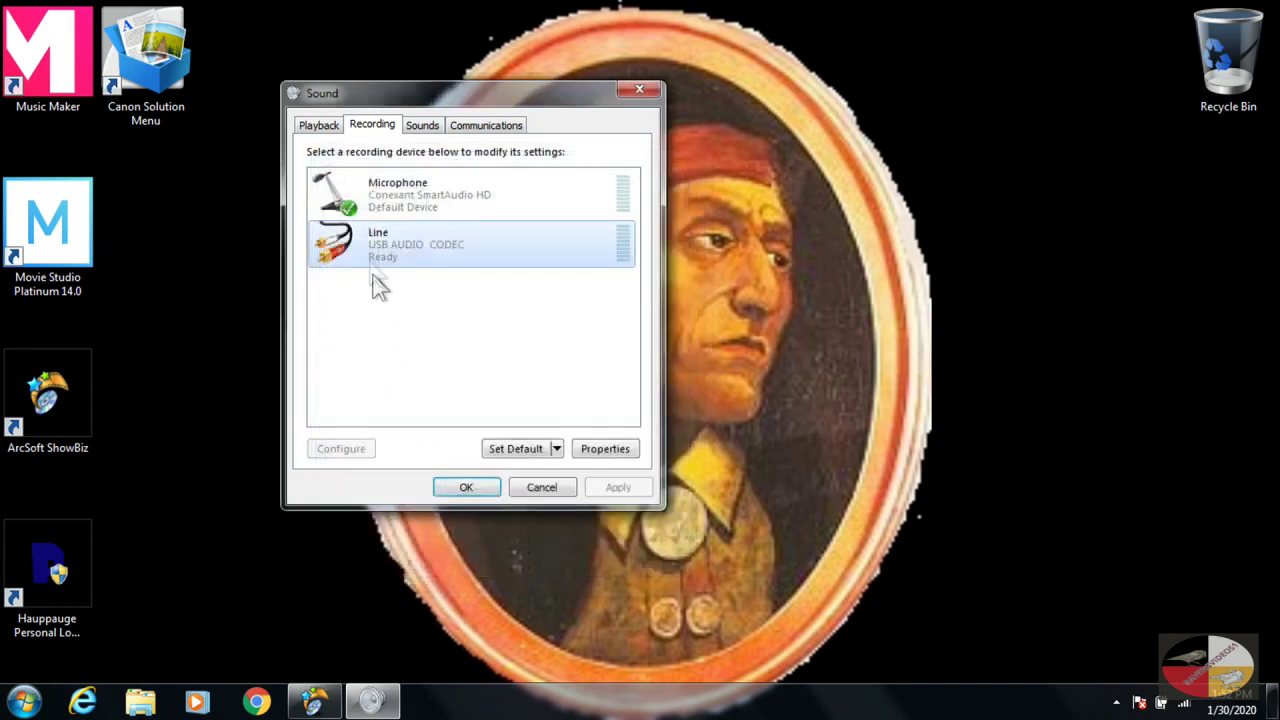
- Make the Line input the default communications and default recording device
right_click(367, 252)
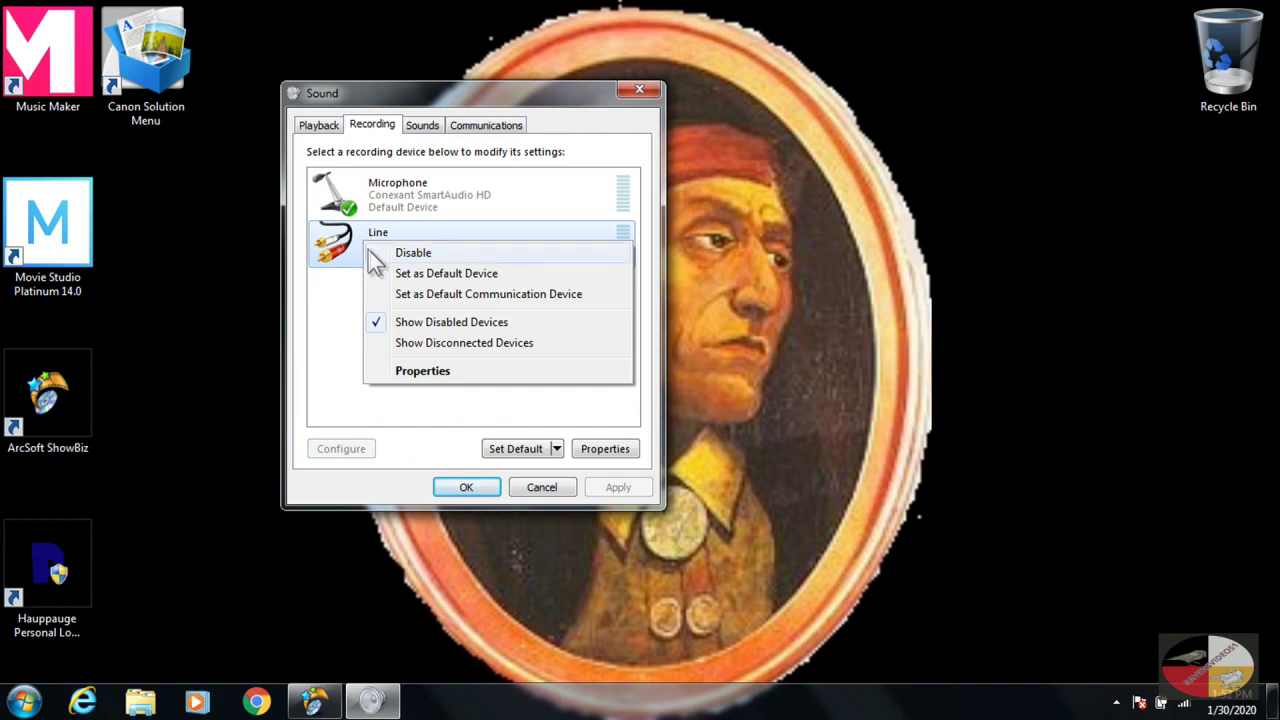
left_click(405, 293)
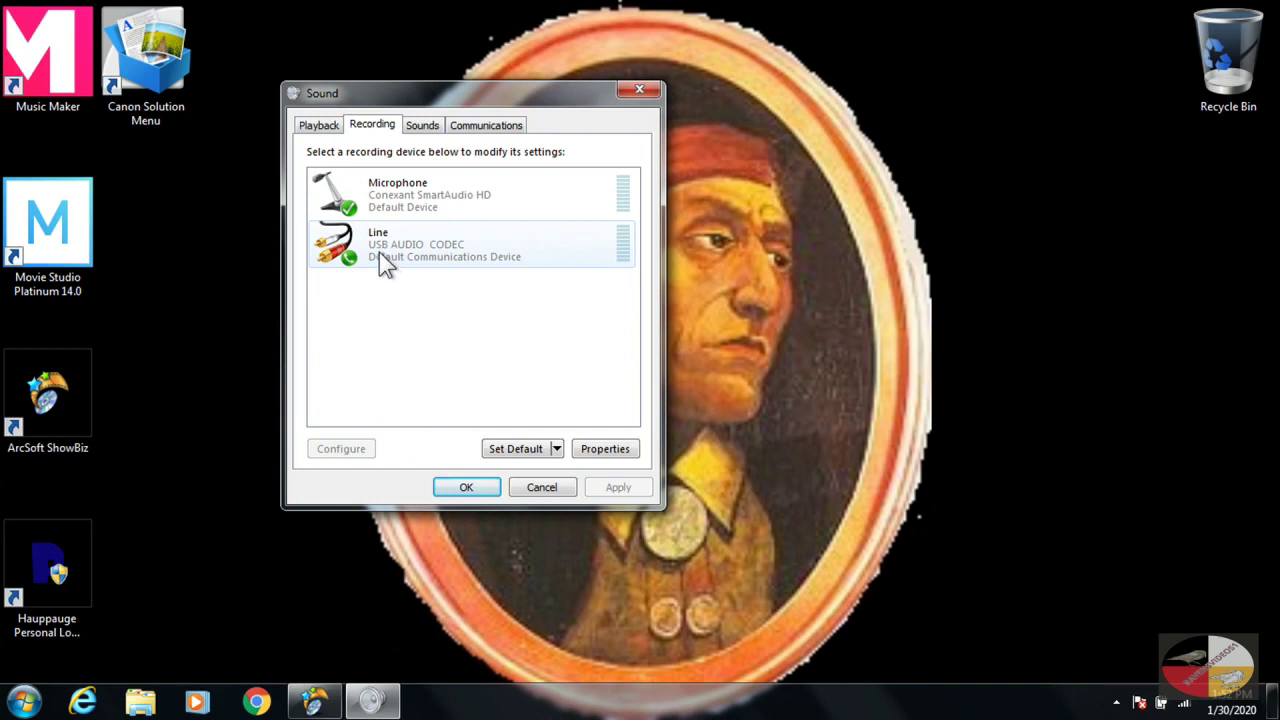
right_click(382, 258)
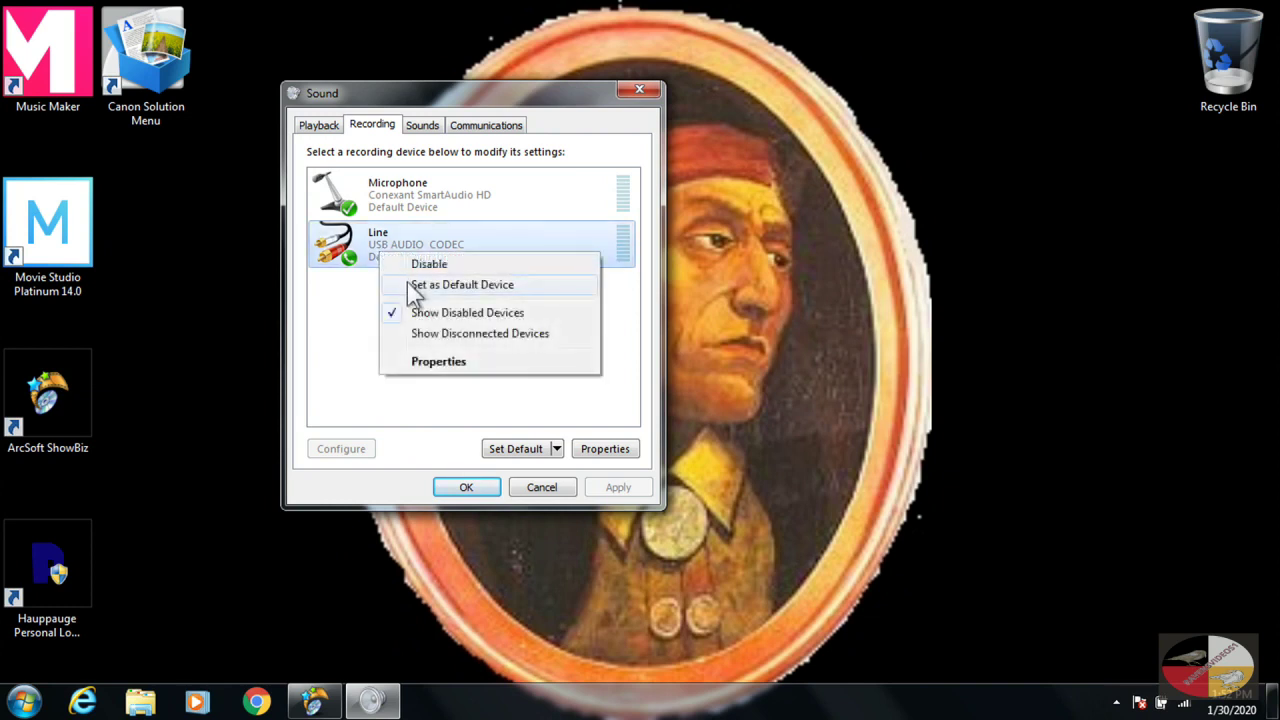
left_click(407, 284)
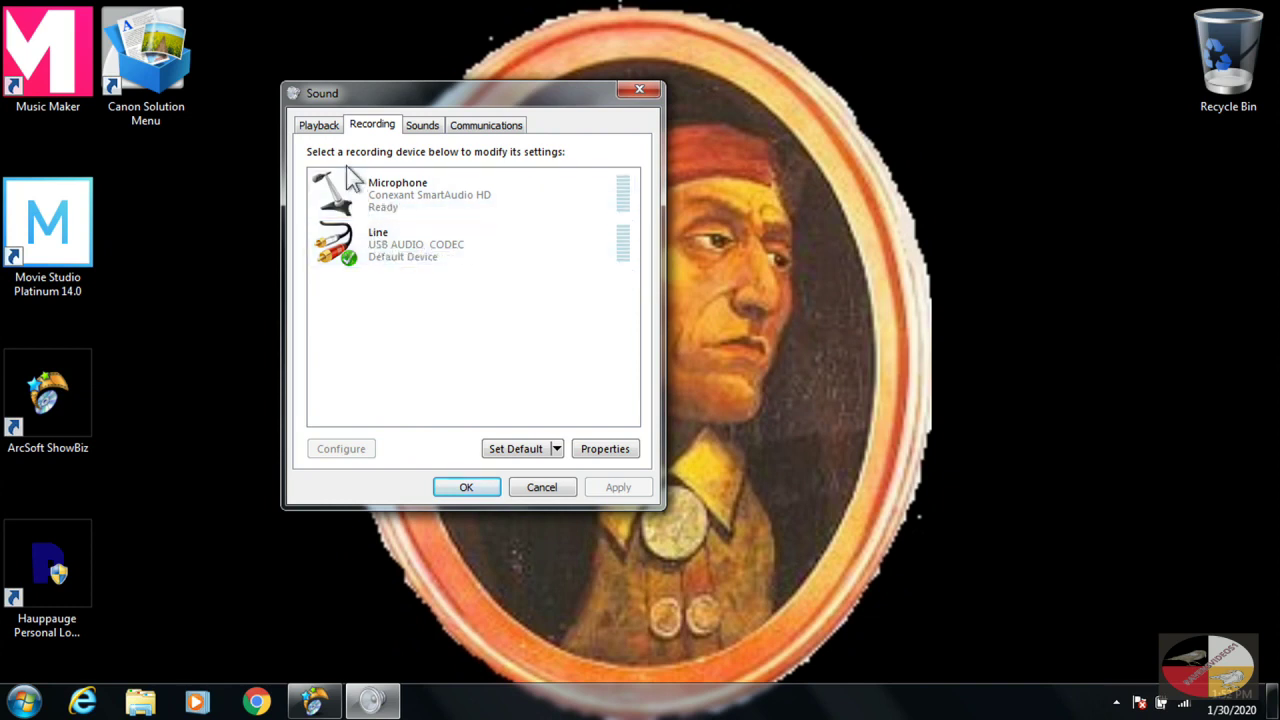
- Set the USB AUDIO CODEC Speakers as the default communications device
left_click(325, 130)
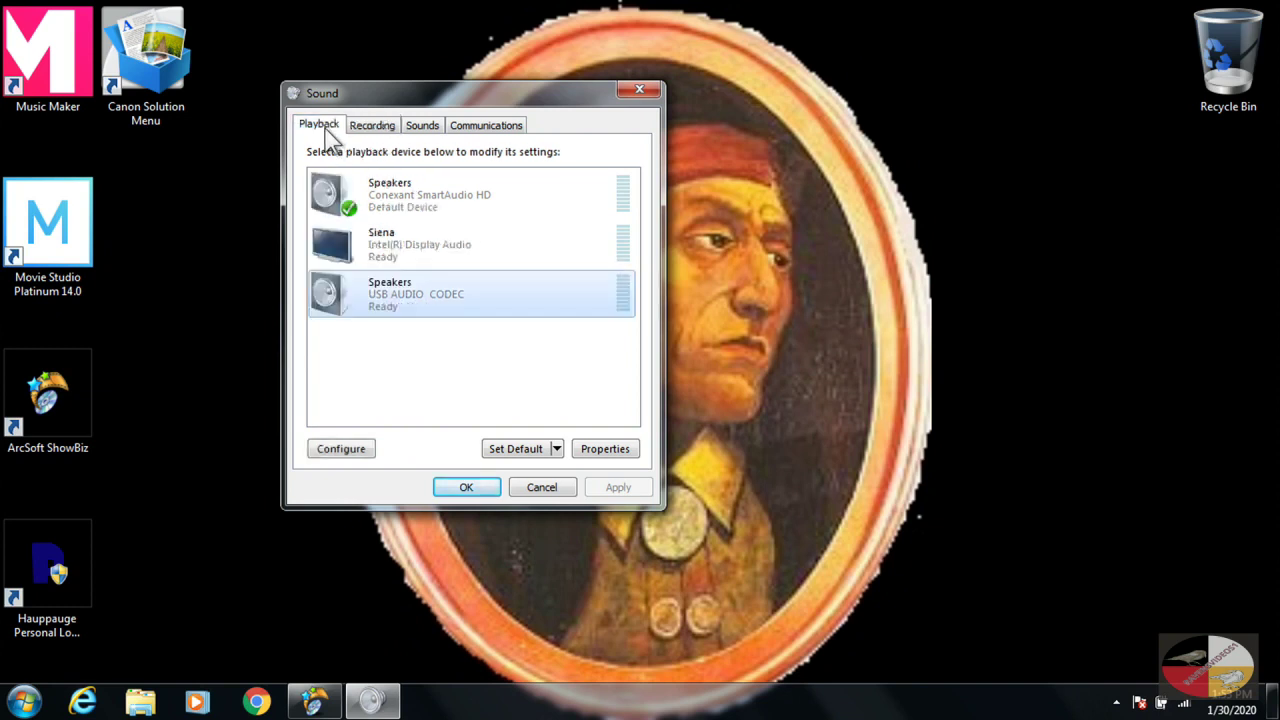
right_click(384, 298)
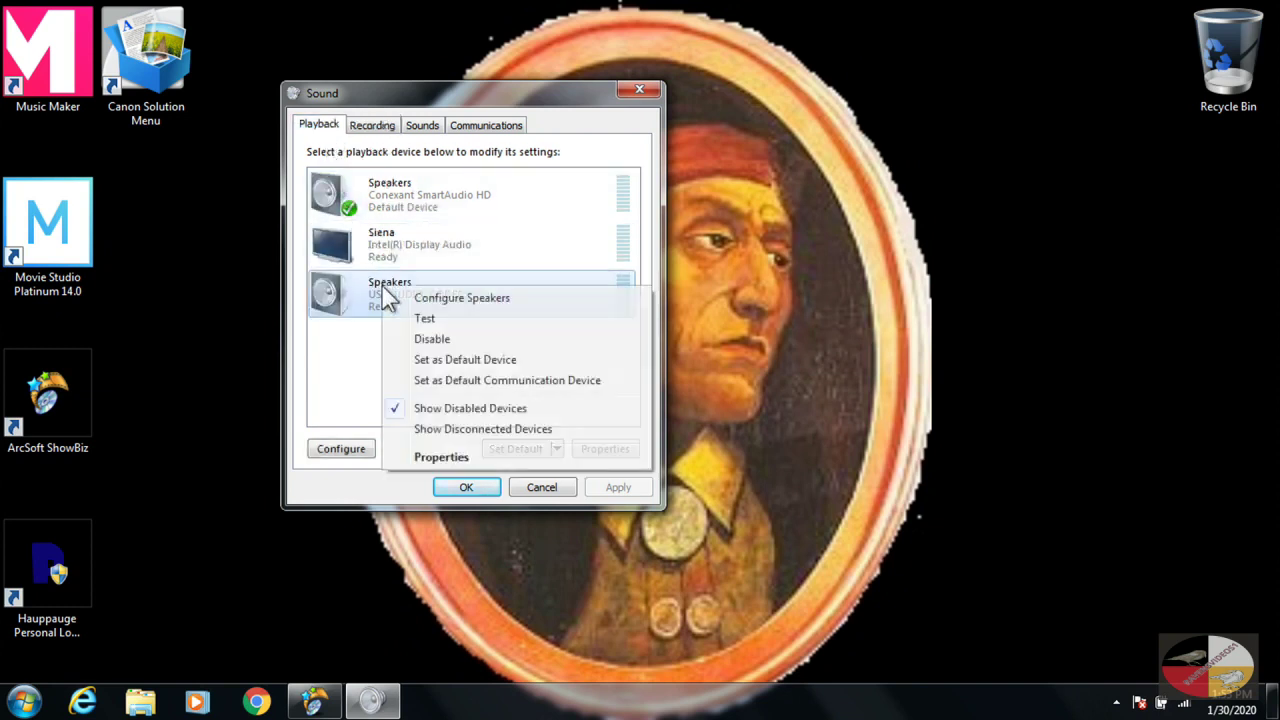
left_click(413, 384)
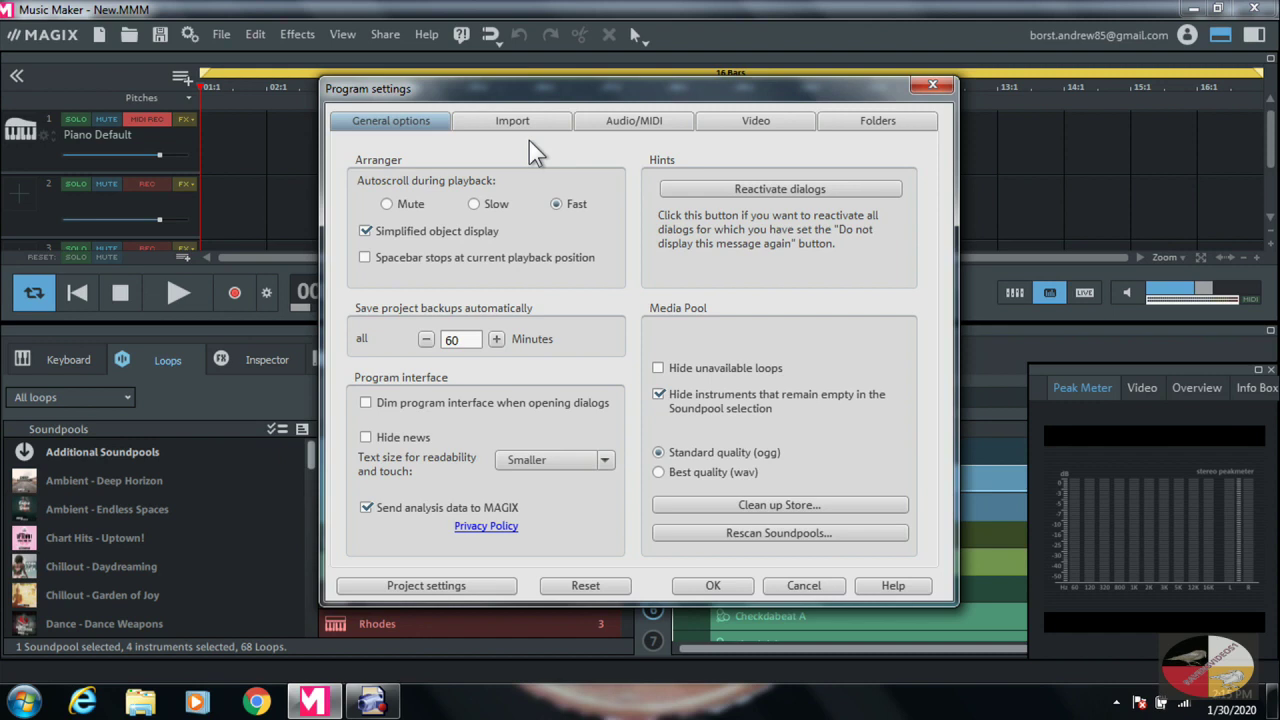
- Inspect the Magix Low Latency 2016 WDM device list under Audio/MIDI, then close Program settings with OK
left_click(617, 133)
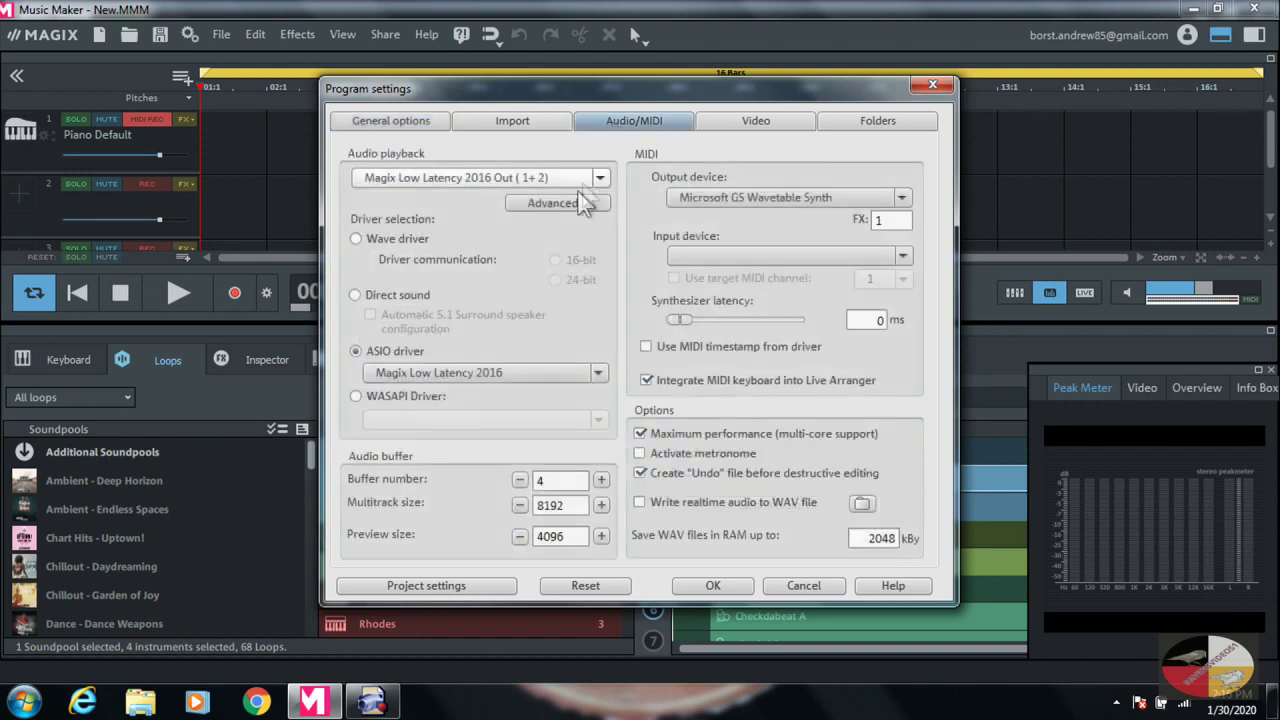
left_click(550, 203)
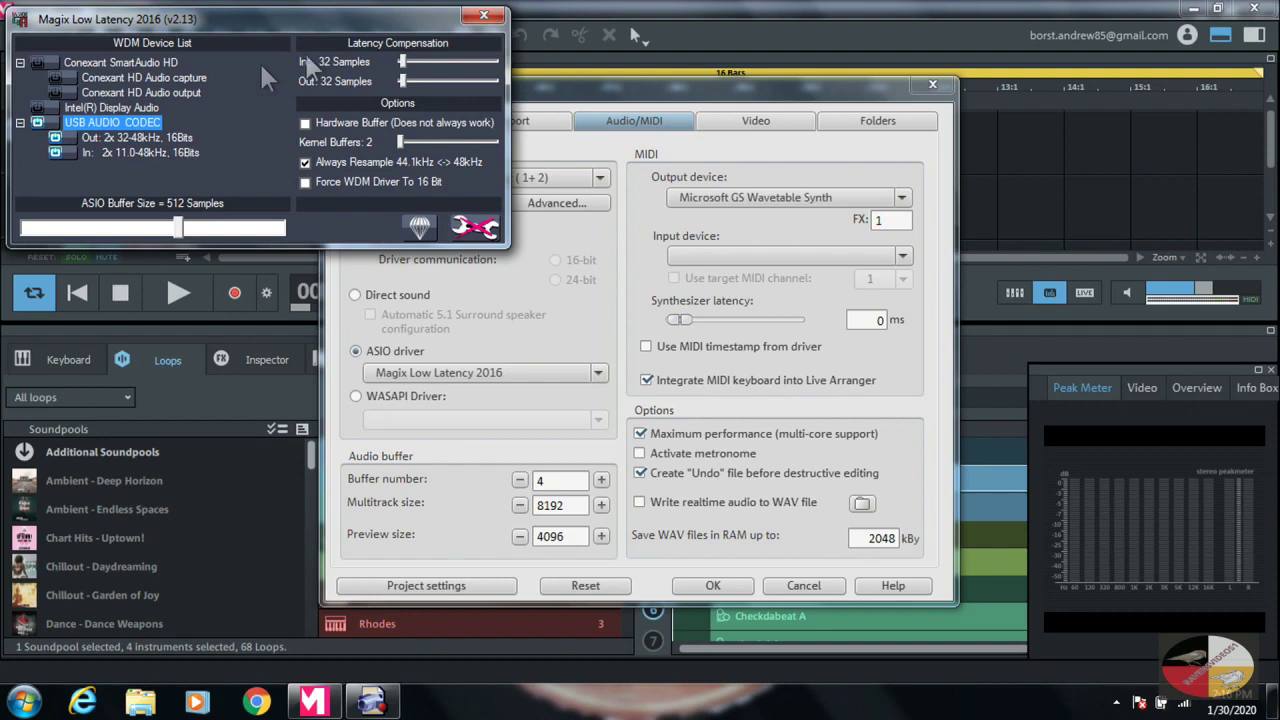
left_click(483, 16)
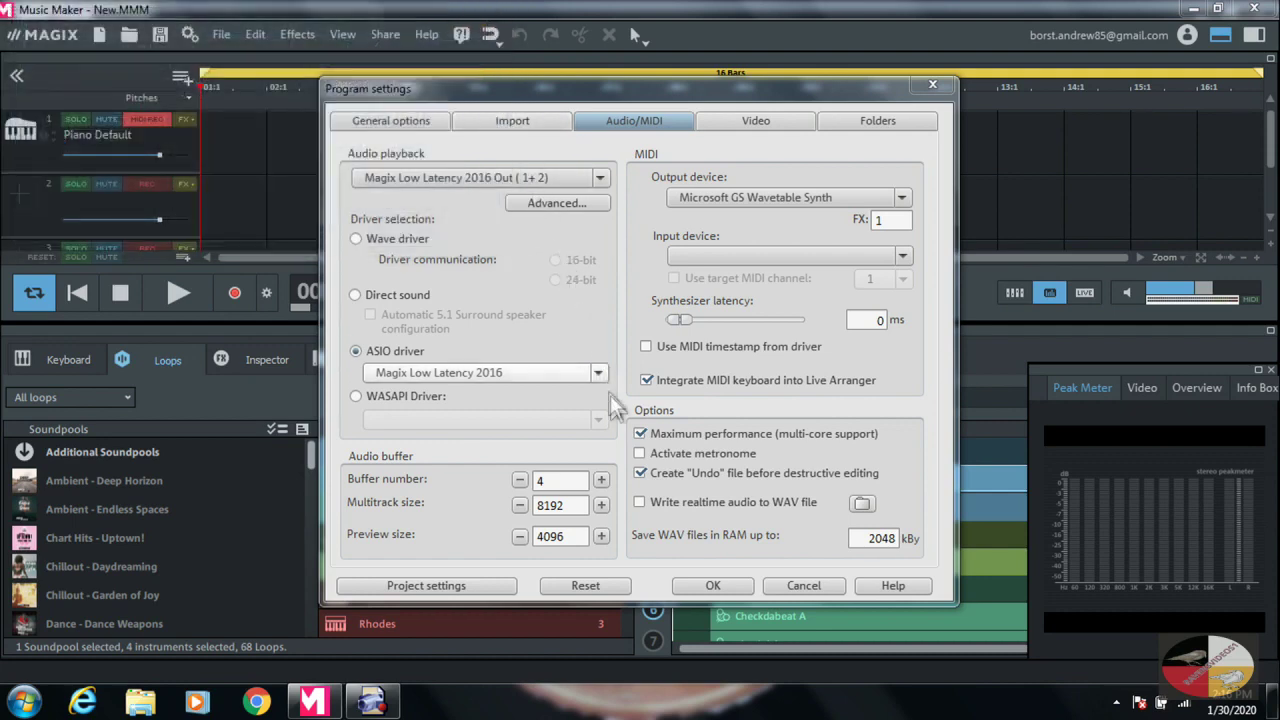
left_click(700, 585)
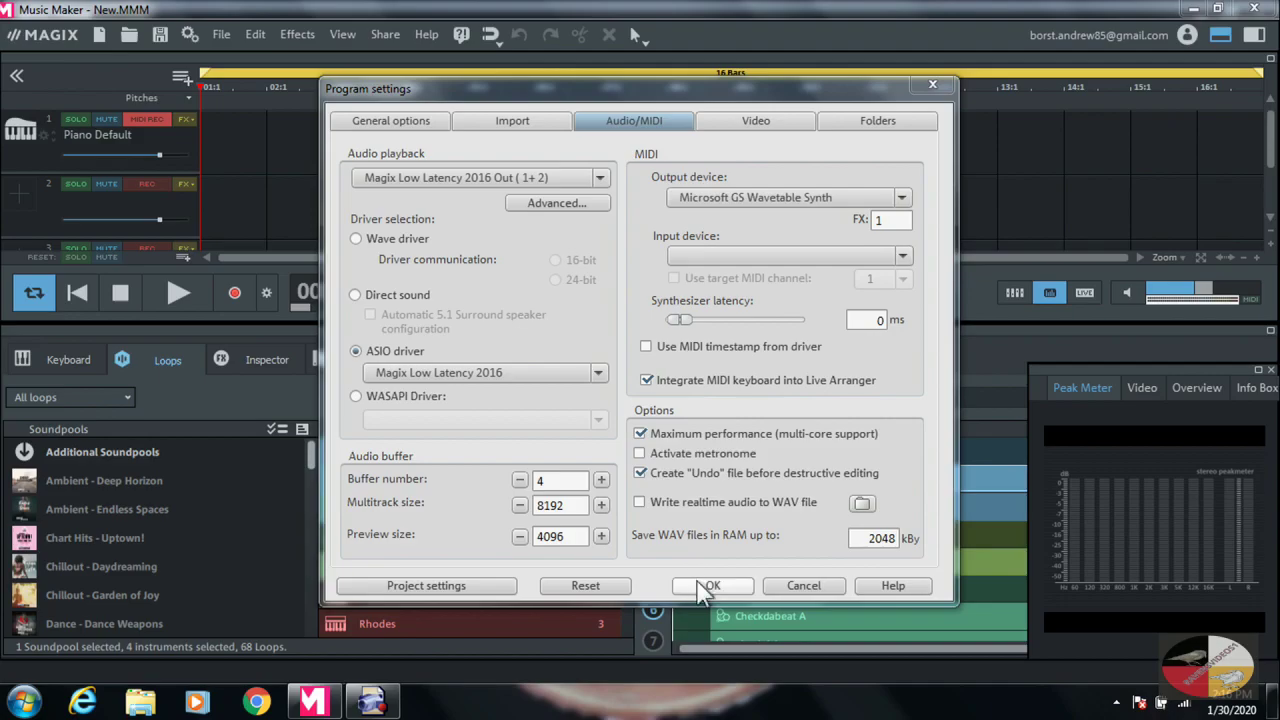